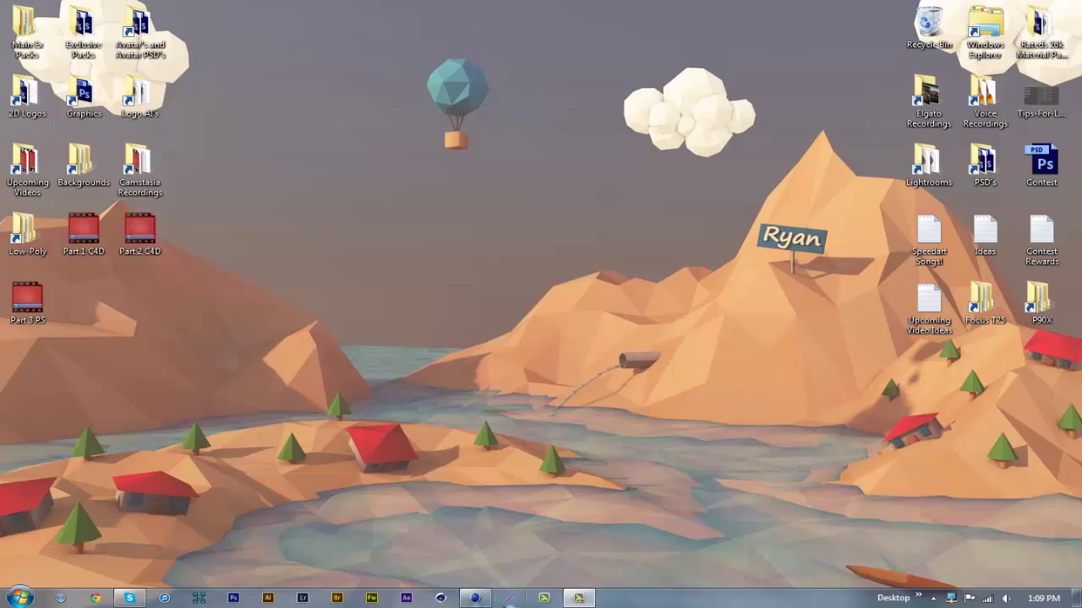
# Step: Launch Cinema 4D and add a Cube primitive to the scene
pyautogui.click(475, 598)
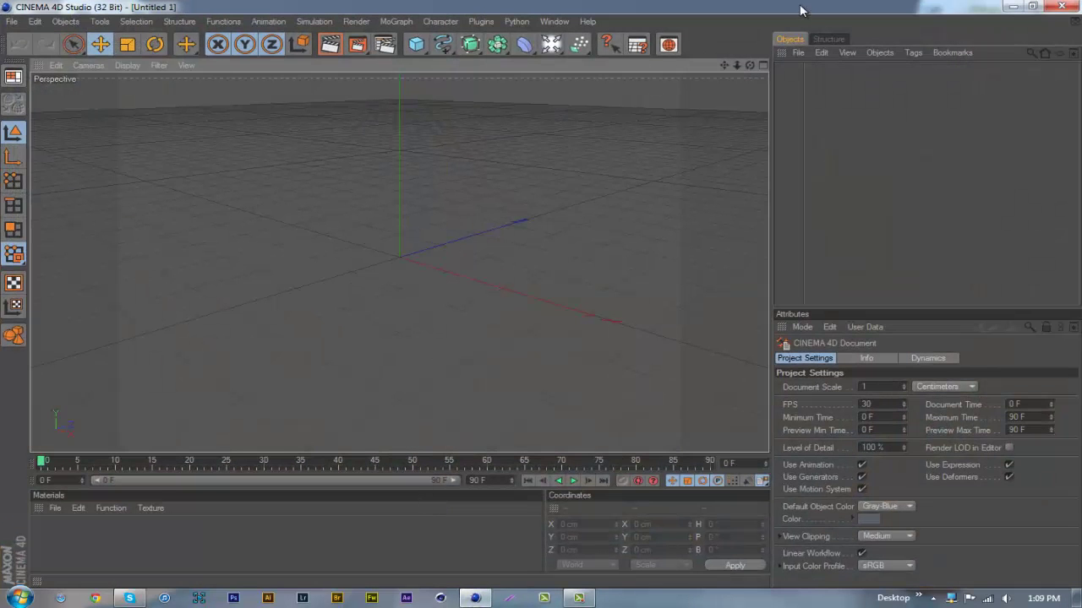
pyautogui.click(420, 49)
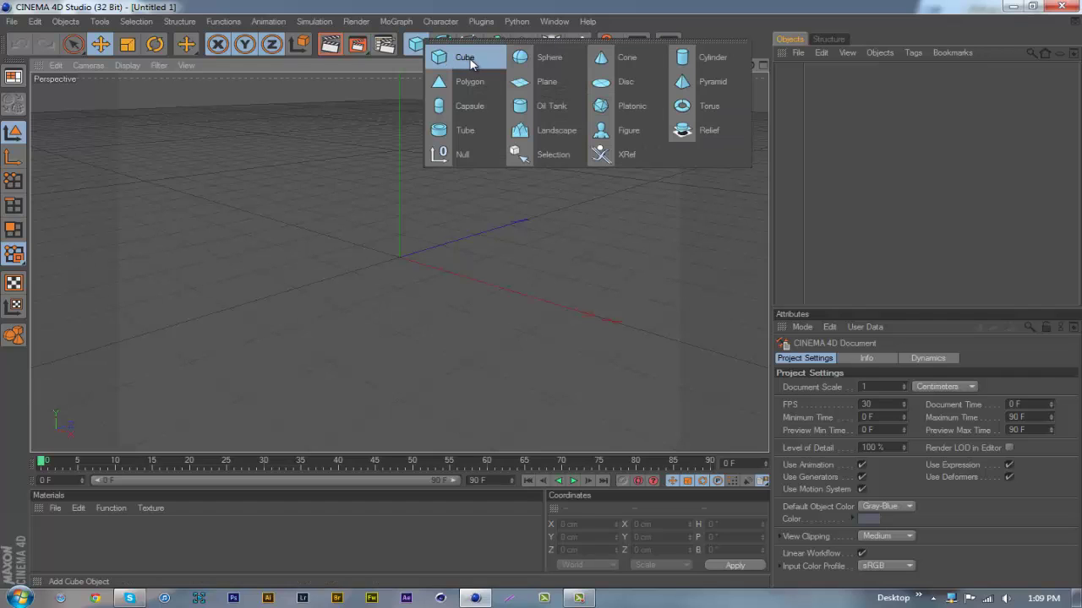
pyautogui.click(470, 60)
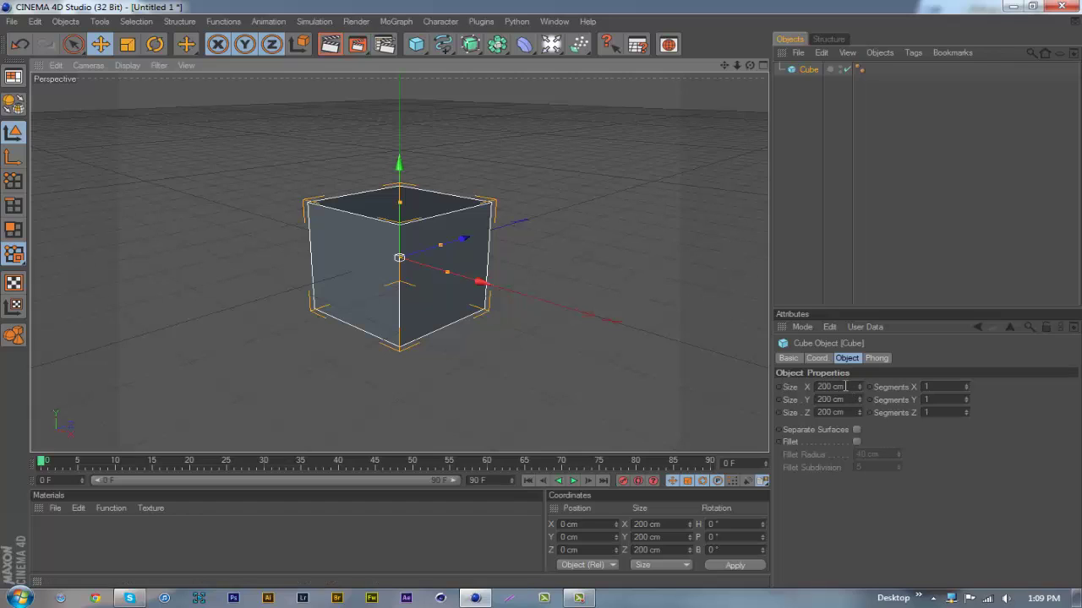
# Step: Set the cube's size to 1000 cm on X and Z and 30 cm on Y
pyautogui.click(846, 386)
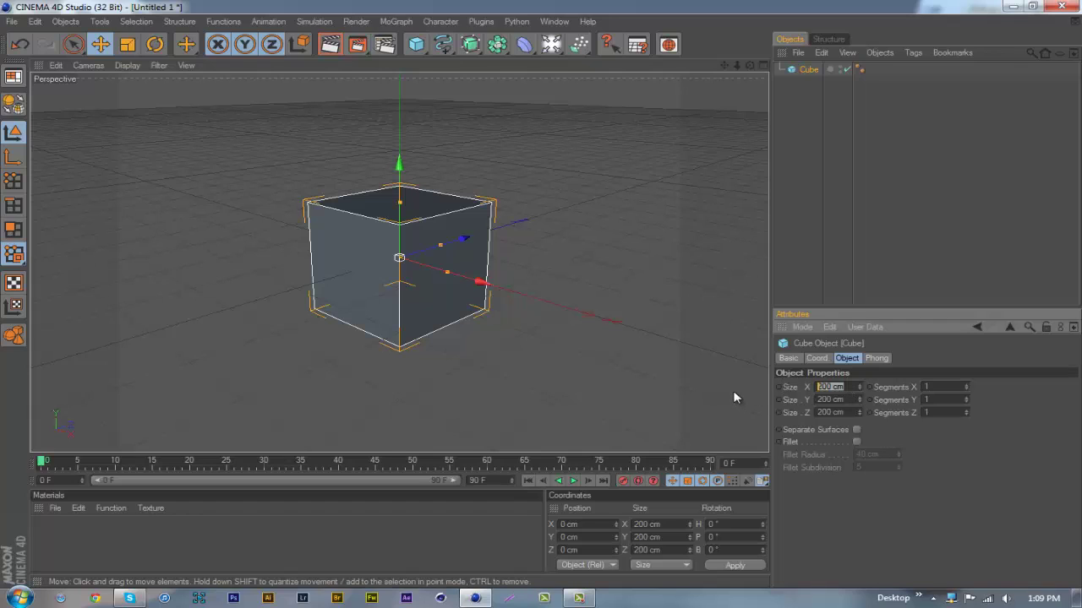
pyautogui.write('1000')
pyautogui.press('Return')
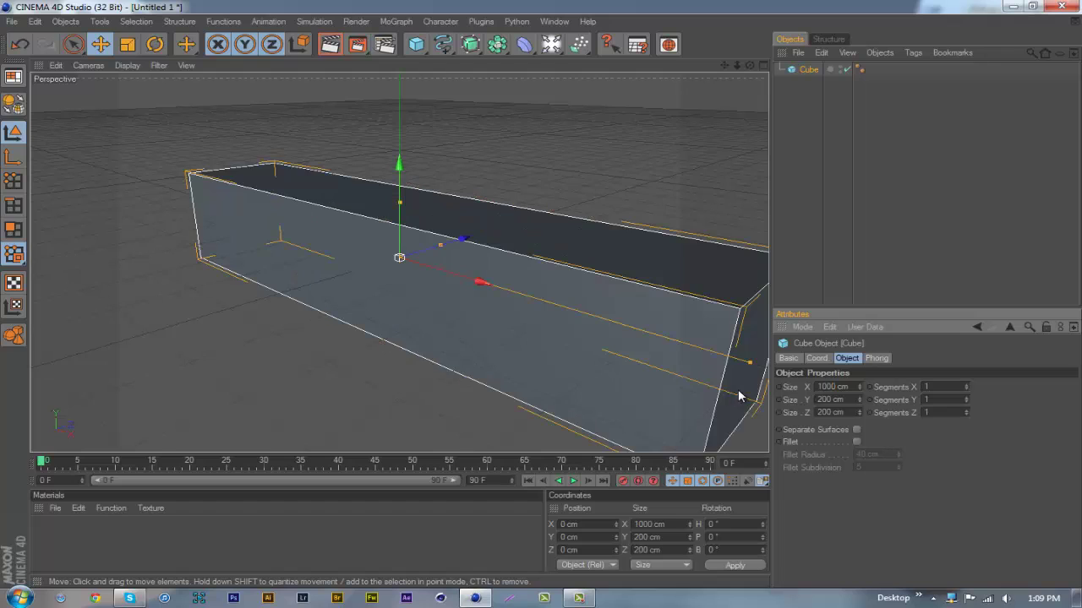
pyautogui.click(845, 412)
pyautogui.write('1000')
pyautogui.press('Return')
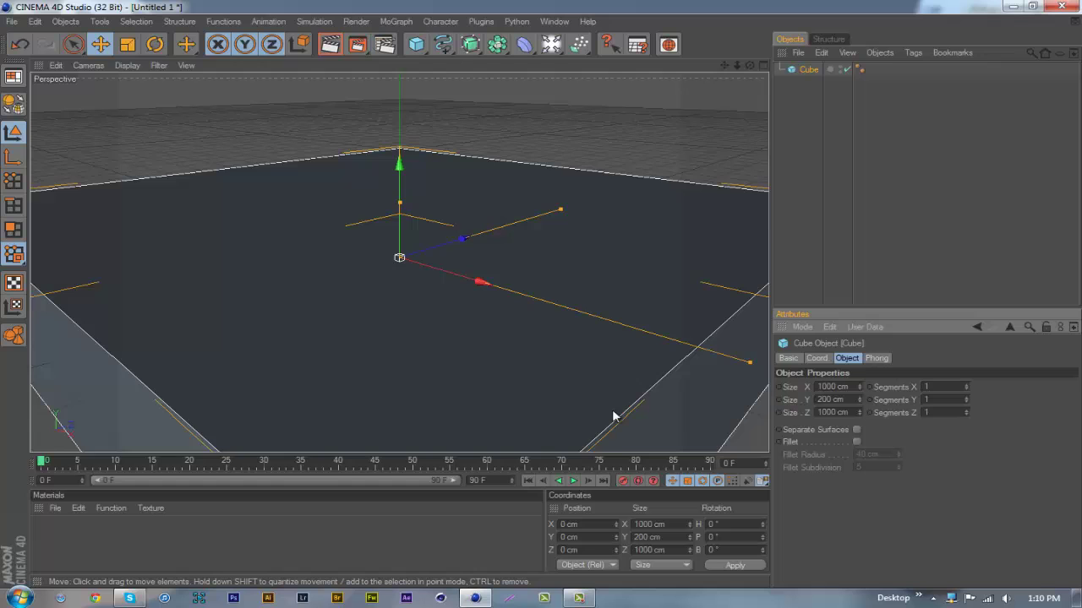
pyautogui.scroll(-5, 578, 394)
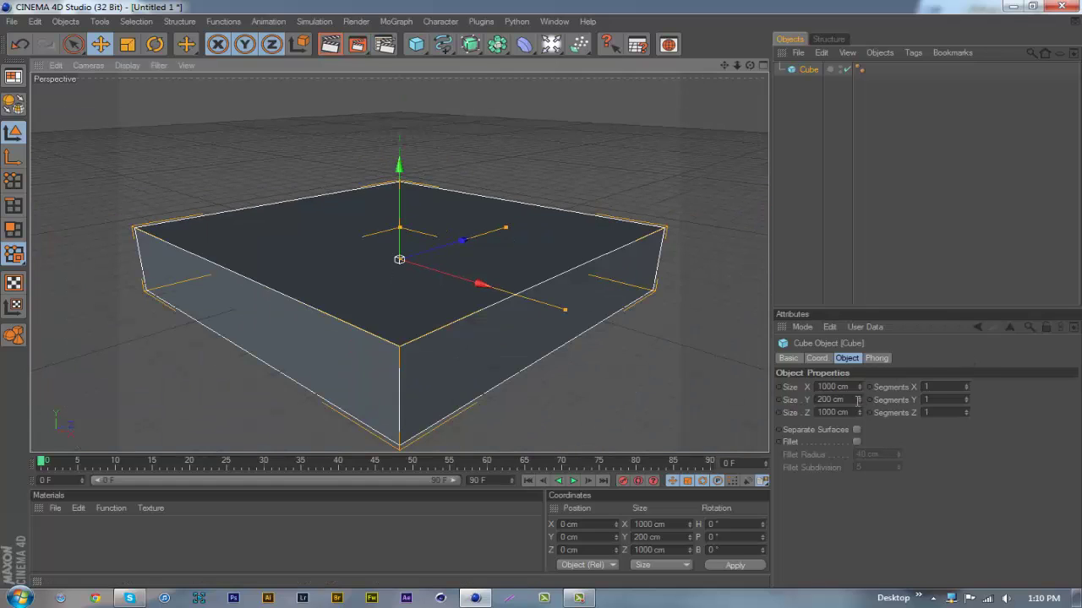
pyautogui.moveTo(858, 400)
pyautogui.mouseDown()
pyautogui.moveTo(856, 413)
pyautogui.moveTo(858, 400)
pyautogui.mouseUp()
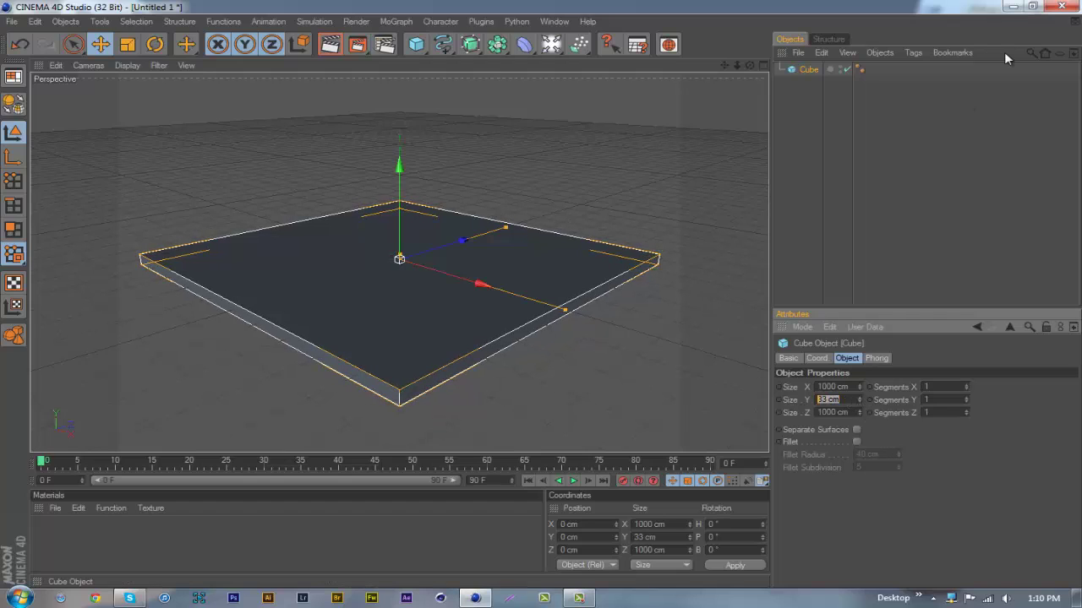
pyautogui.write('30')
pyautogui.press('Return')
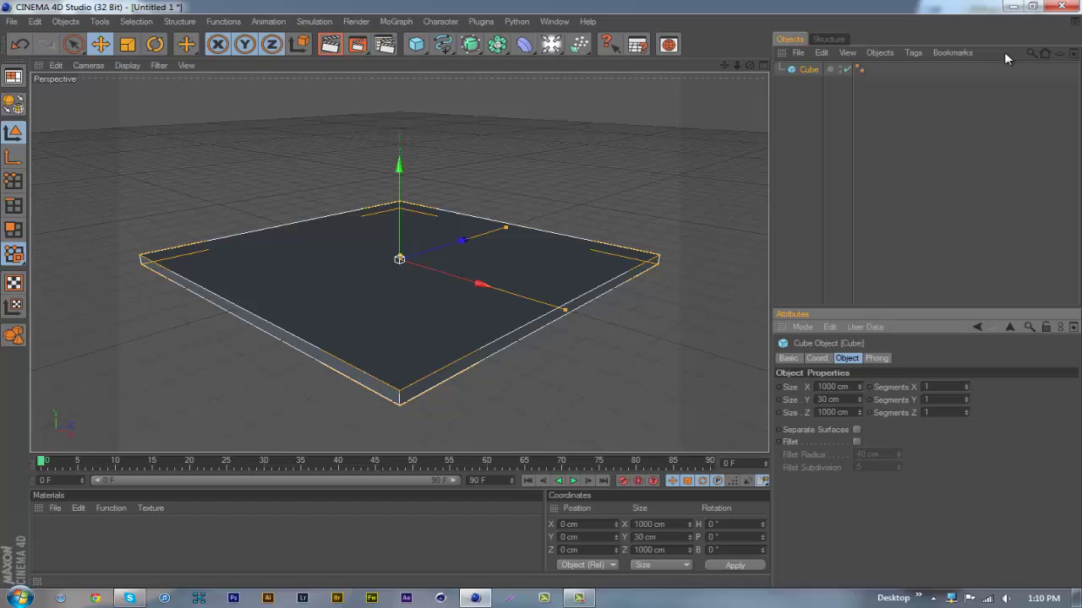
# Step: Delete the cube's Phong smoothing tag
pyautogui.click(958, 208)
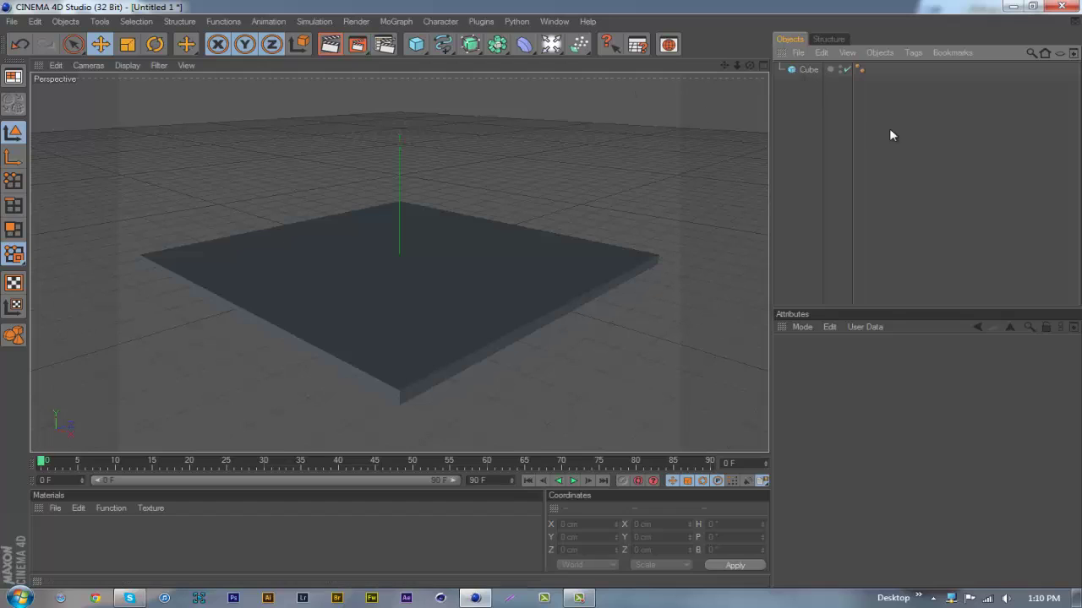
pyautogui.click(858, 70)
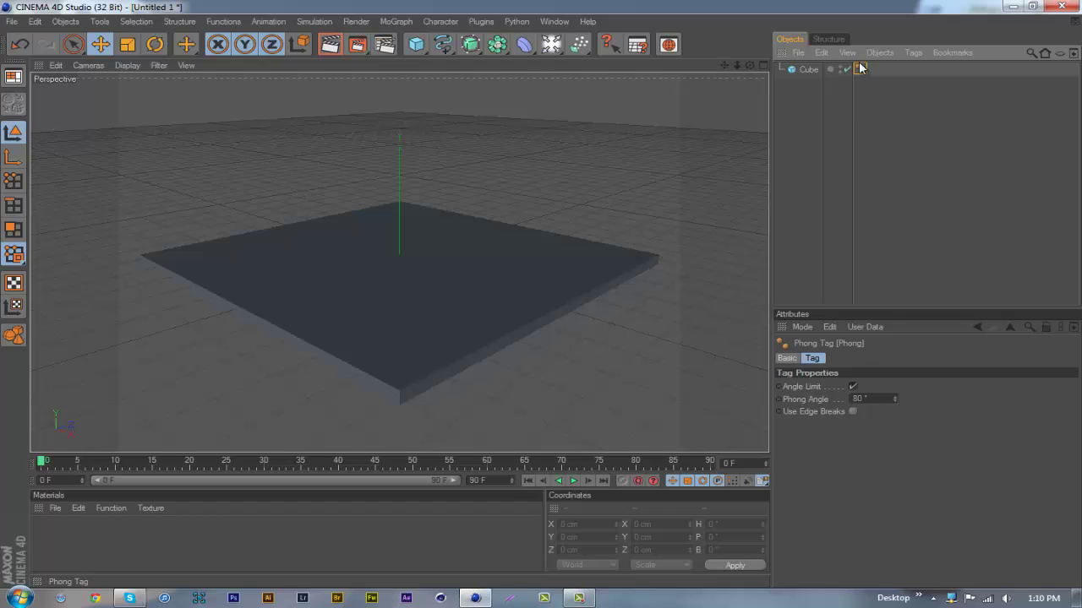
pyautogui.press('Delete')
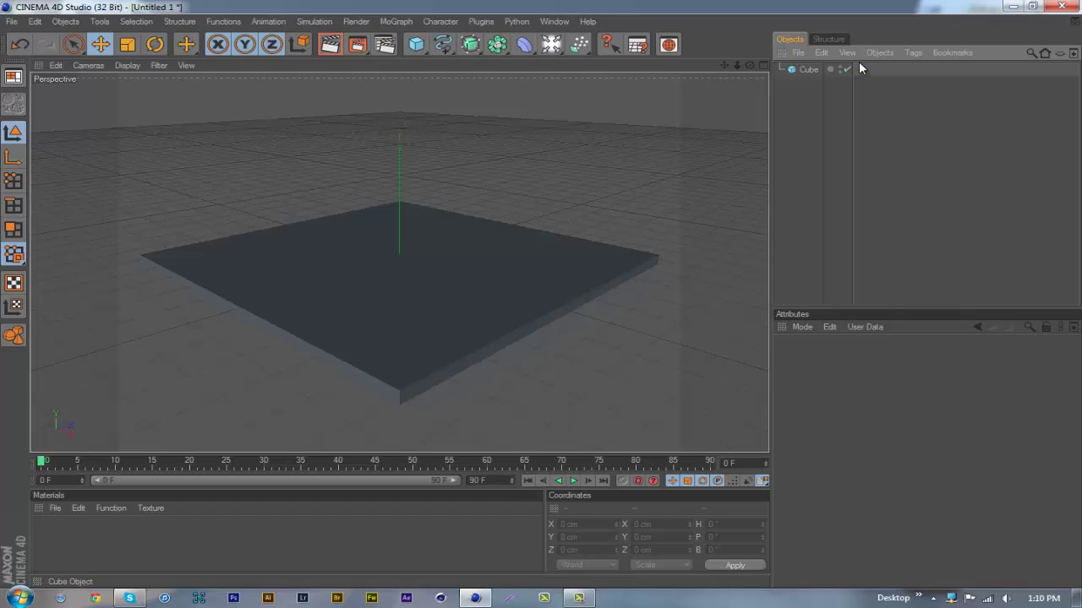
# Step: Add a Displacer under the Cube and drive its displacement with a Noise shader
pyautogui.click(526, 46)
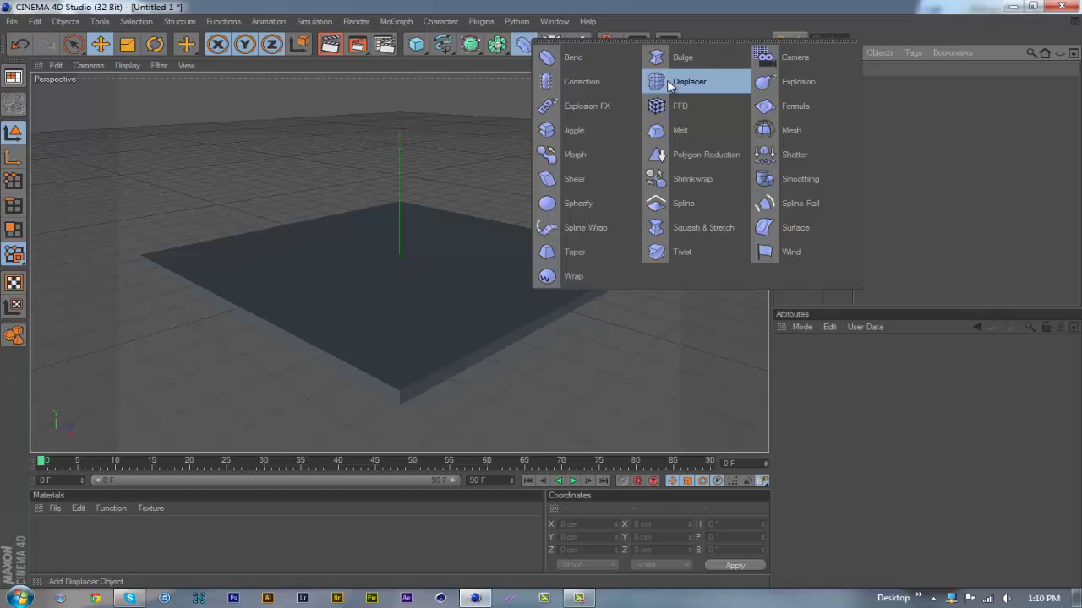
pyautogui.click(667, 79)
pyautogui.moveTo(819, 78); pyautogui.dragTo(809, 83)
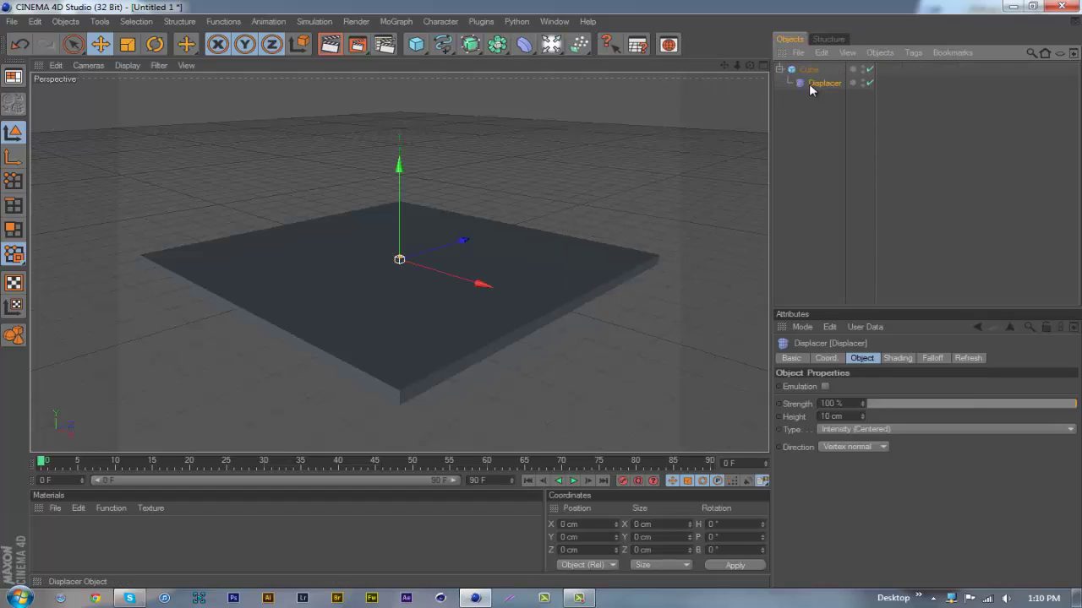
pyautogui.click(895, 358)
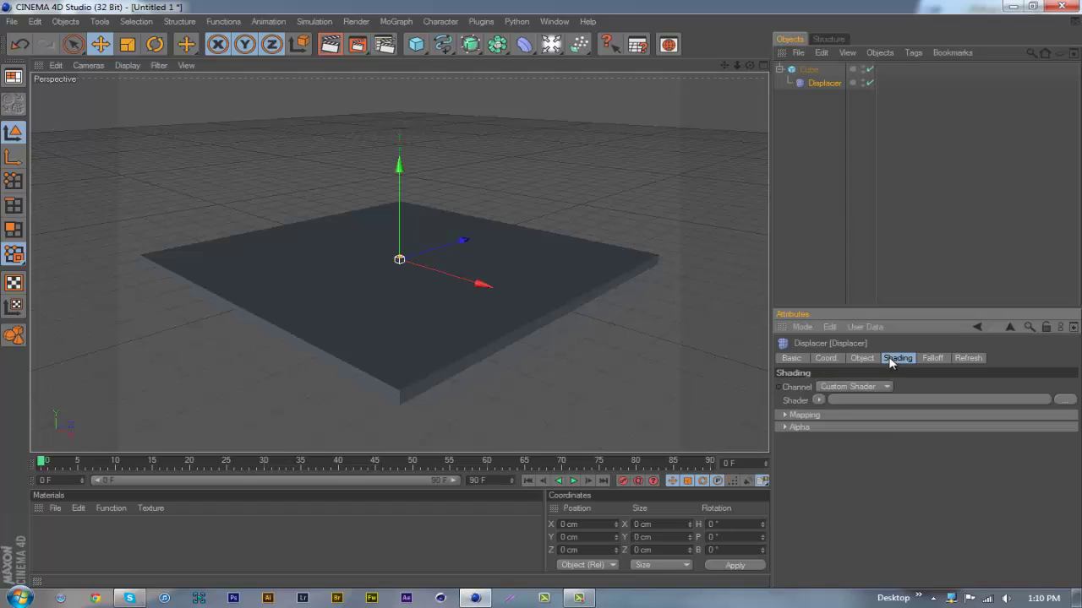
pyautogui.click(819, 401)
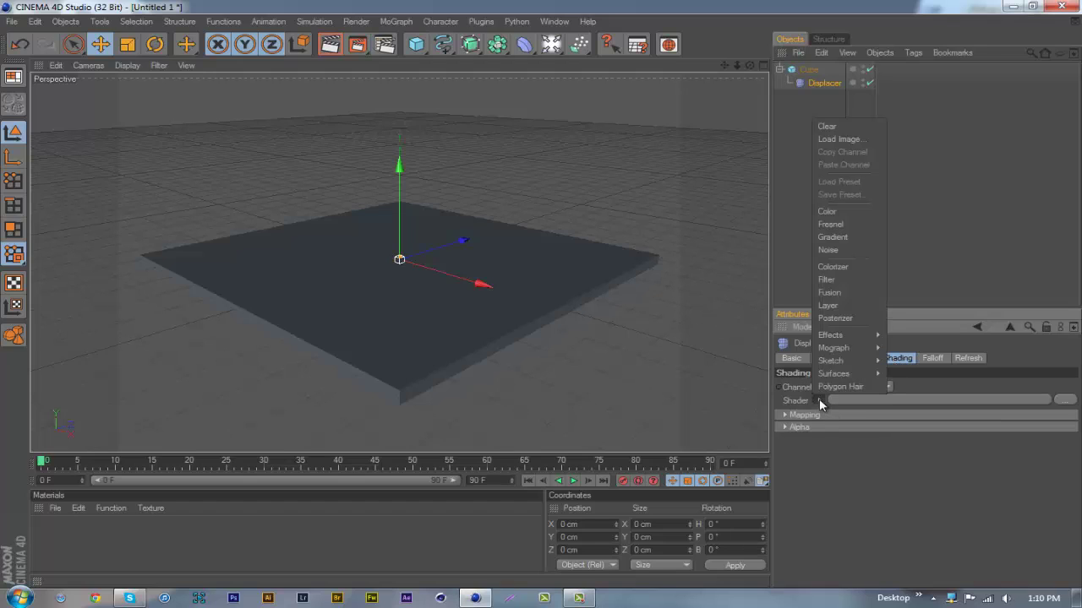
pyautogui.click(843, 250)
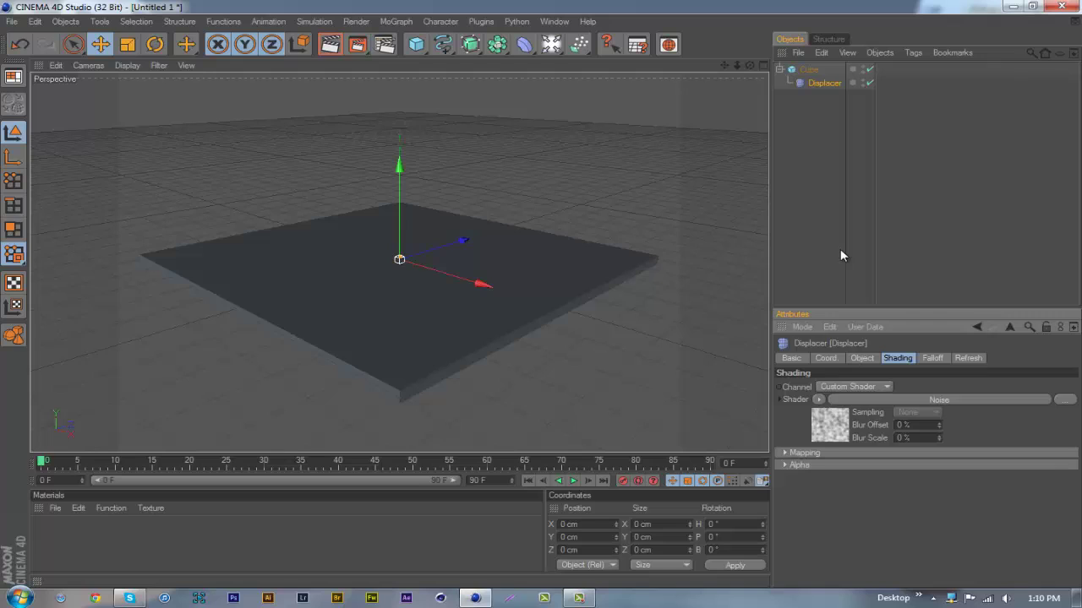
pyautogui.click(823, 99)
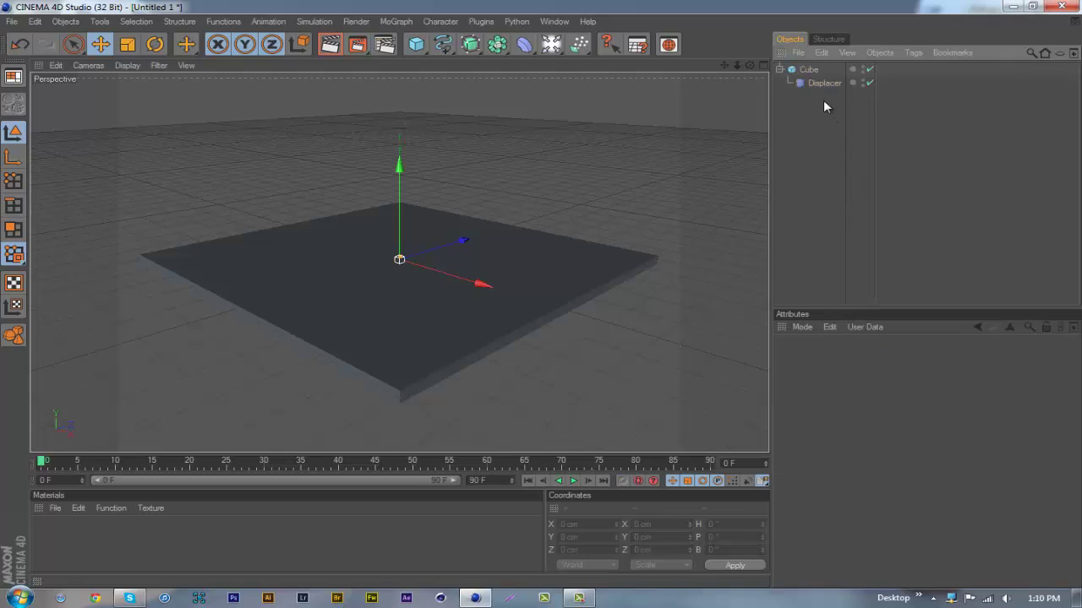
# Step: Add a Polygon Reduction deformer and parent it to the Cube
pyautogui.click(525, 47)
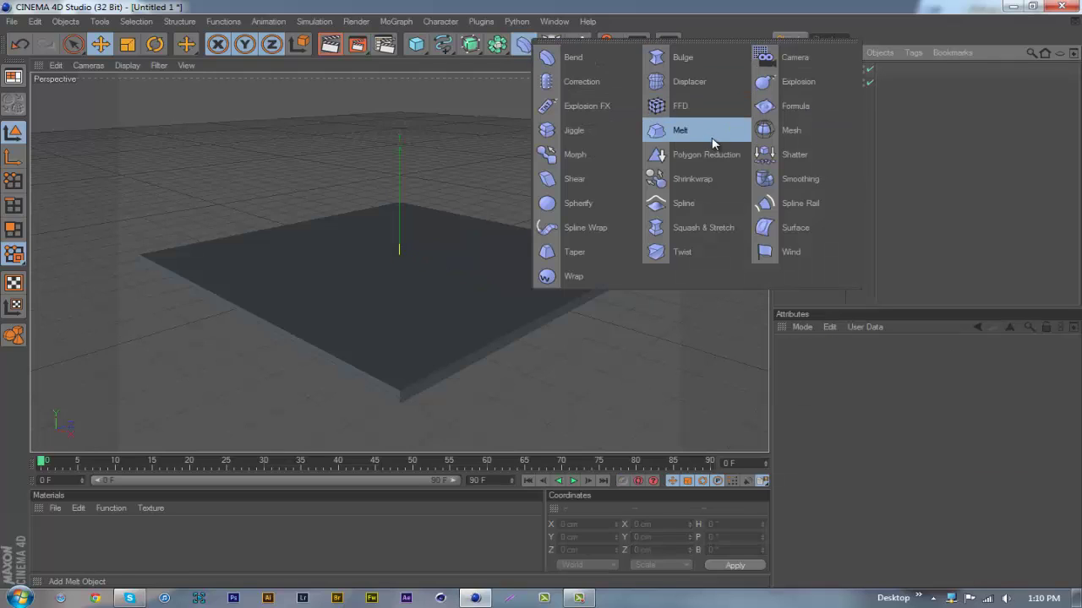
pyautogui.click(719, 155)
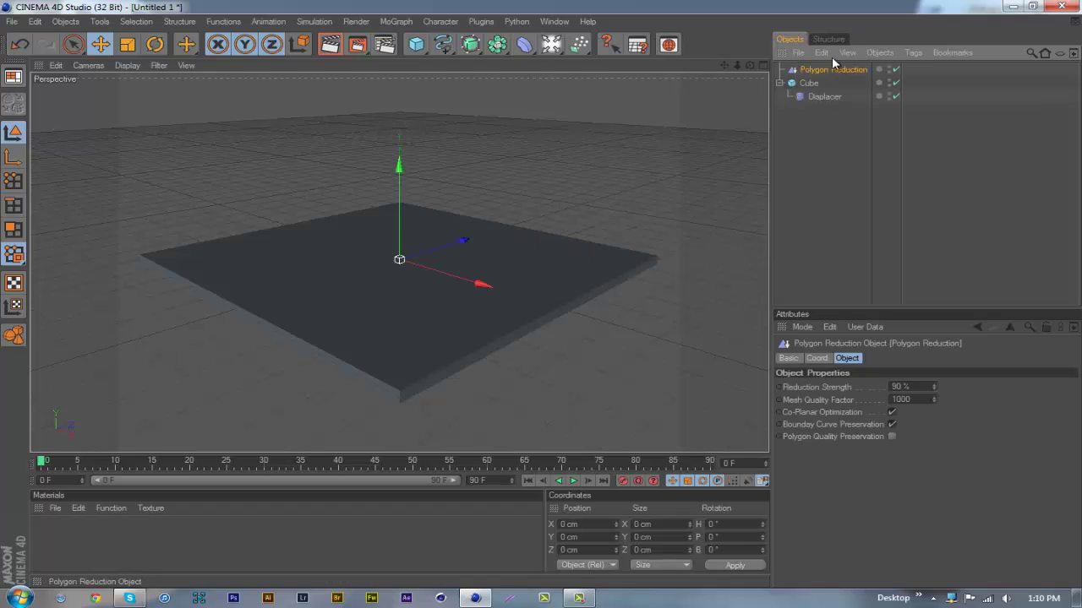
pyautogui.moveTo(832, 70); pyautogui.dragTo(832, 98)
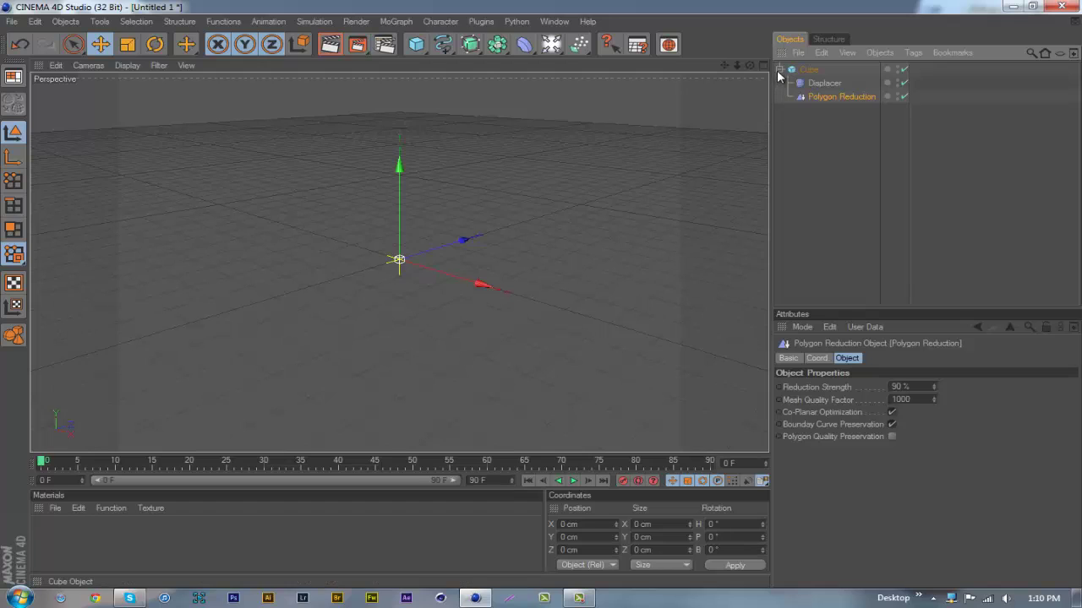
# Step: Give the Cube 25 segments on X and Y so the slab turns into faceted low-poly relief
pyautogui.click(811, 70)
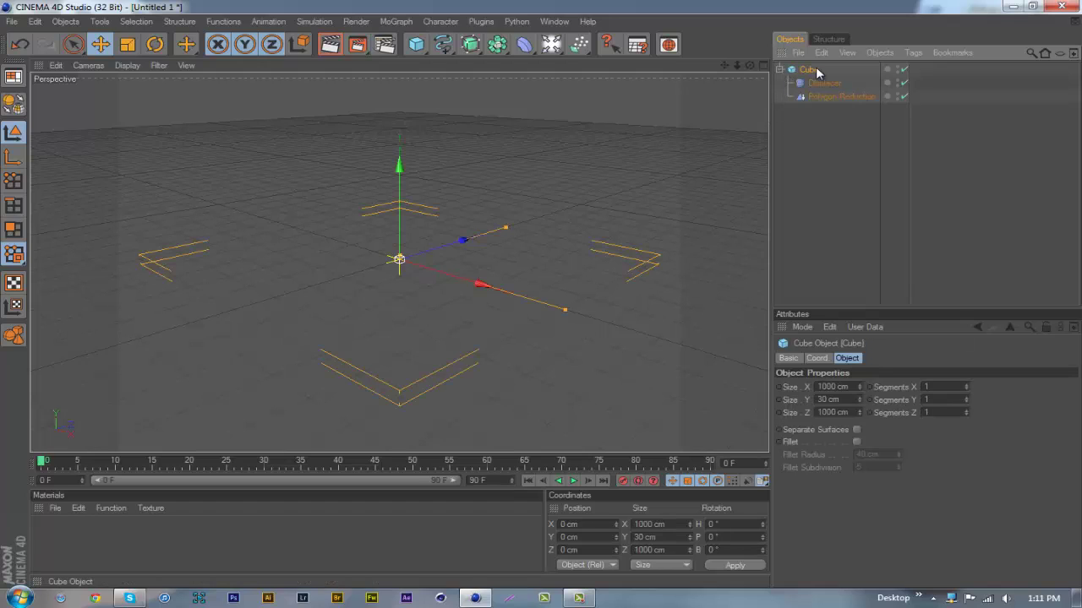
pyautogui.click(948, 387)
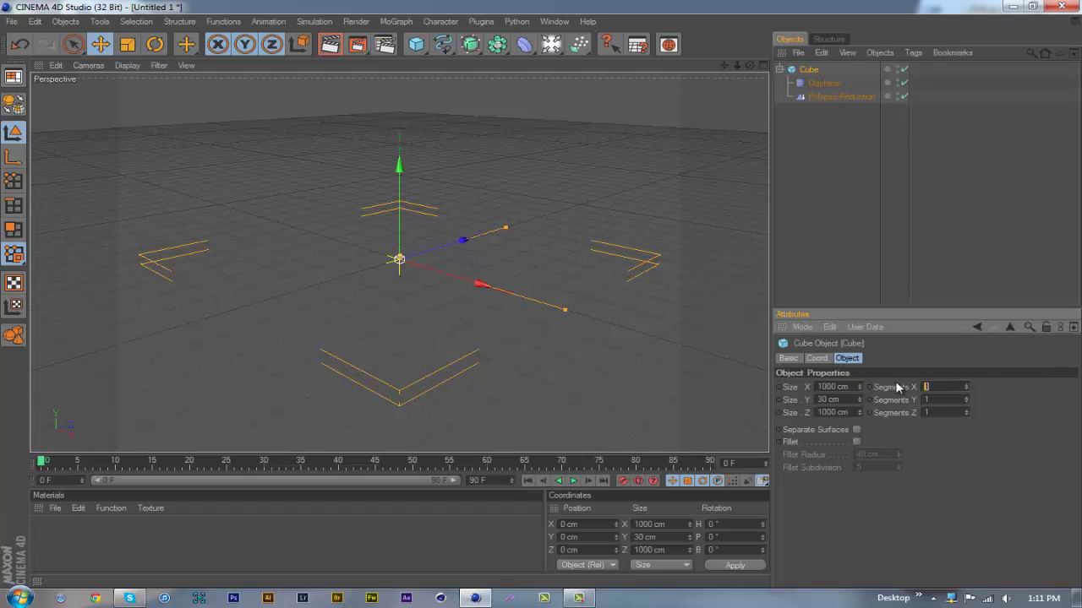
pyautogui.write('25')
pyautogui.press('Tab')
pyautogui.write('25')
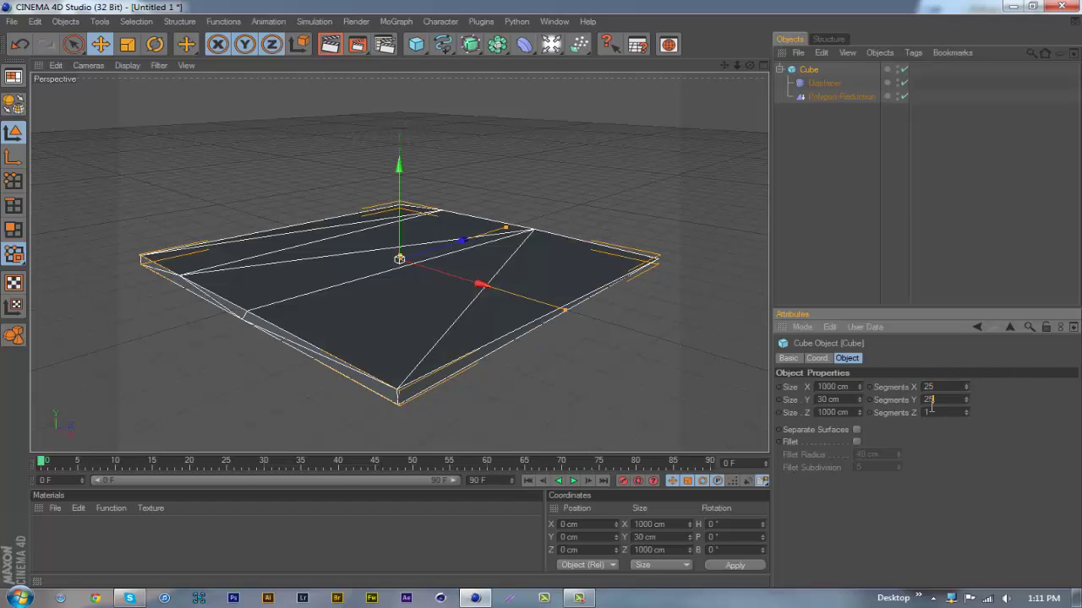
pyautogui.press('Return')
pyautogui.click(918, 187)
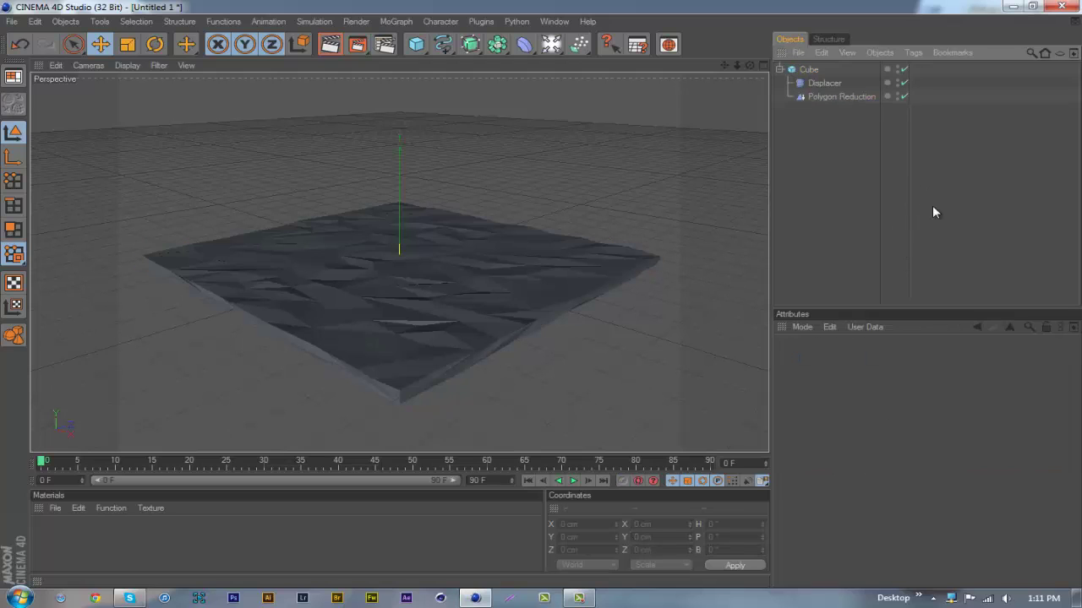
pyautogui.click(812, 70)
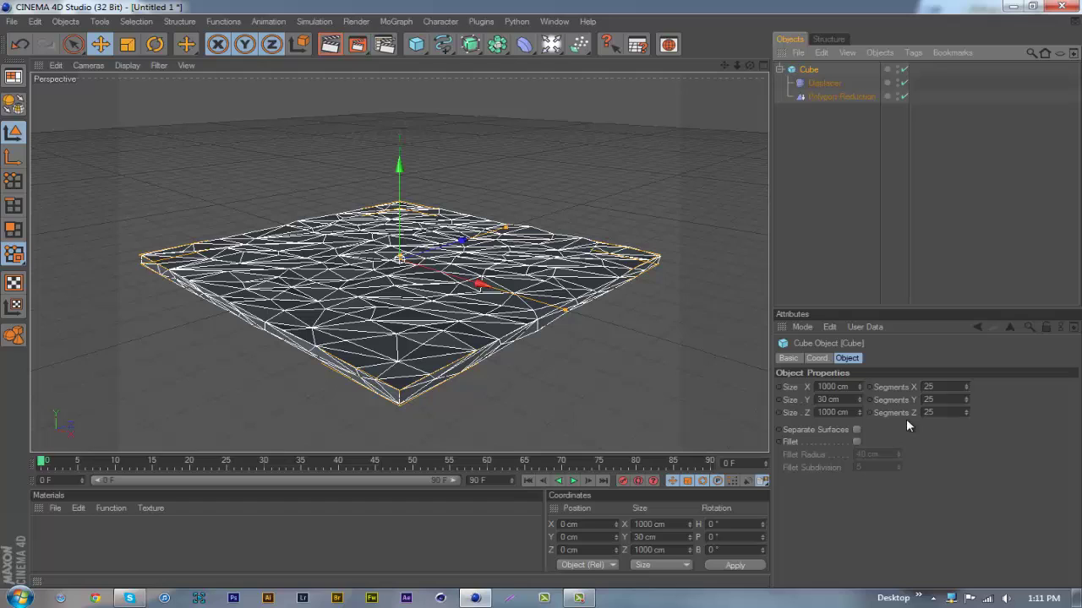
# Step: Raise the Displacer's height for more jagged relief, then collapse the Cube's child objects
pyautogui.click(1019, 155)
pyautogui.click(820, 83)
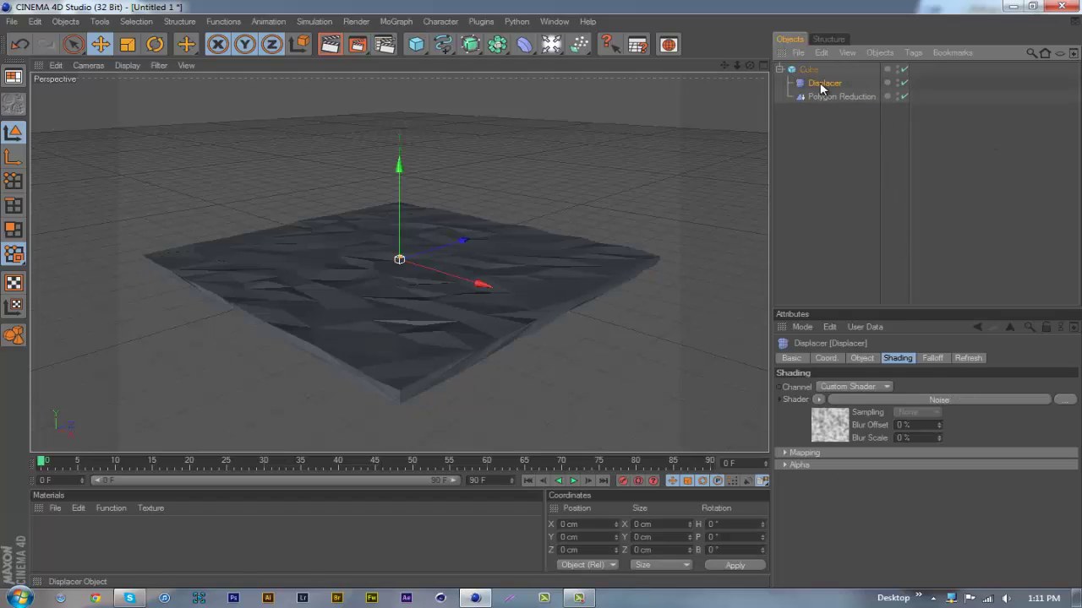
pyautogui.click(861, 358)
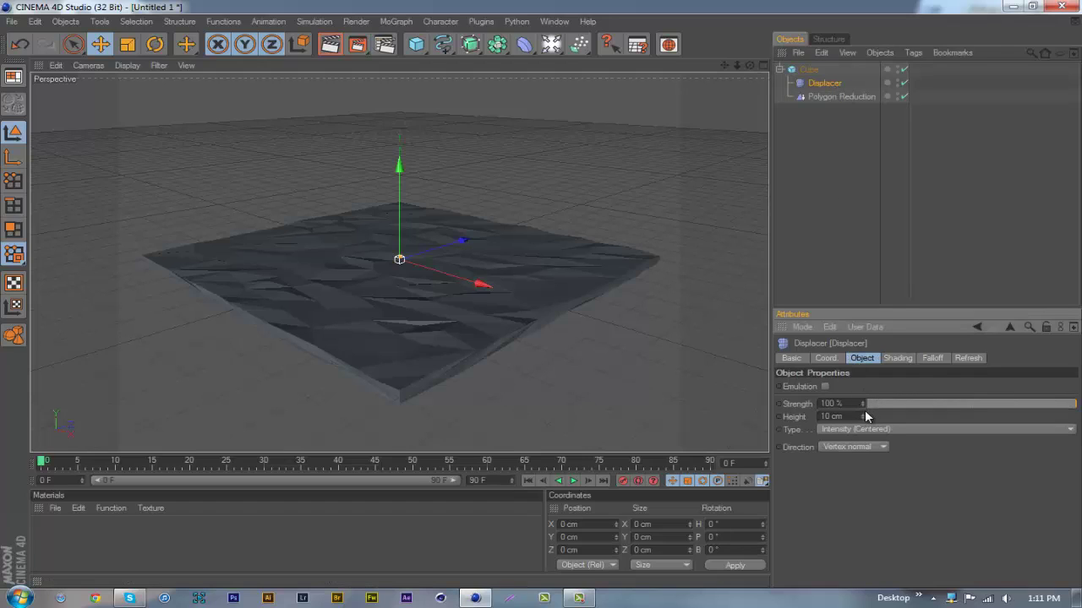
pyautogui.moveTo(860, 418); pyautogui.dragTo(862, 417)
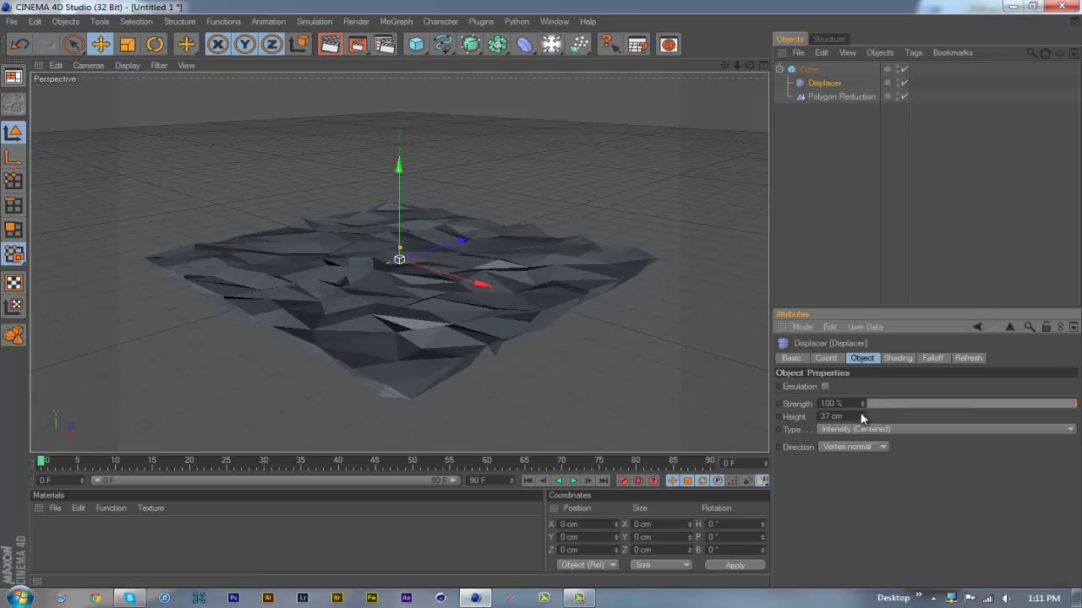
pyautogui.click(971, 172)
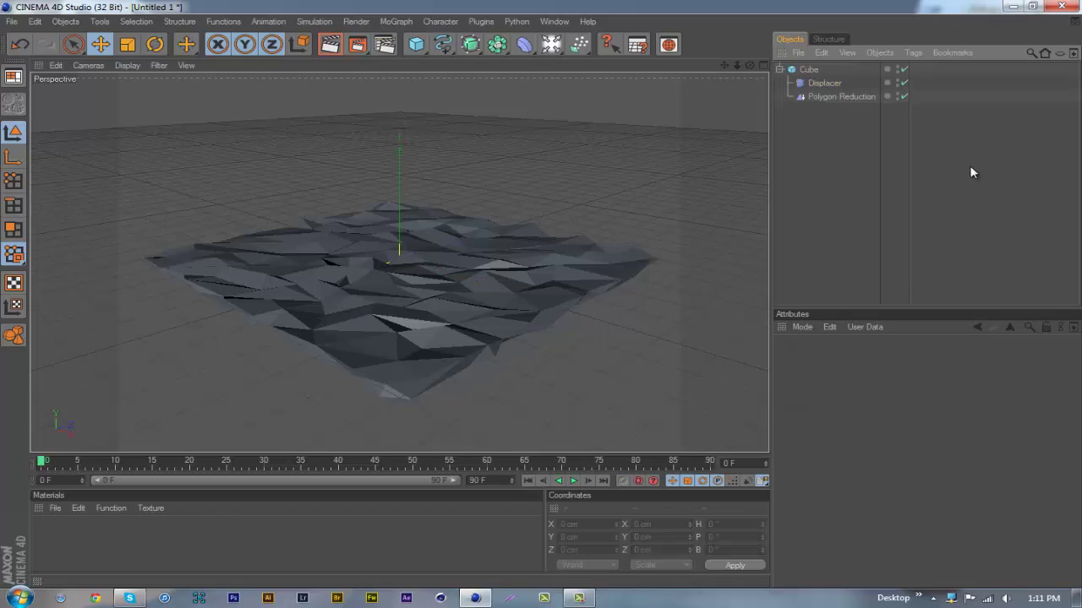
pyautogui.click(780, 69)
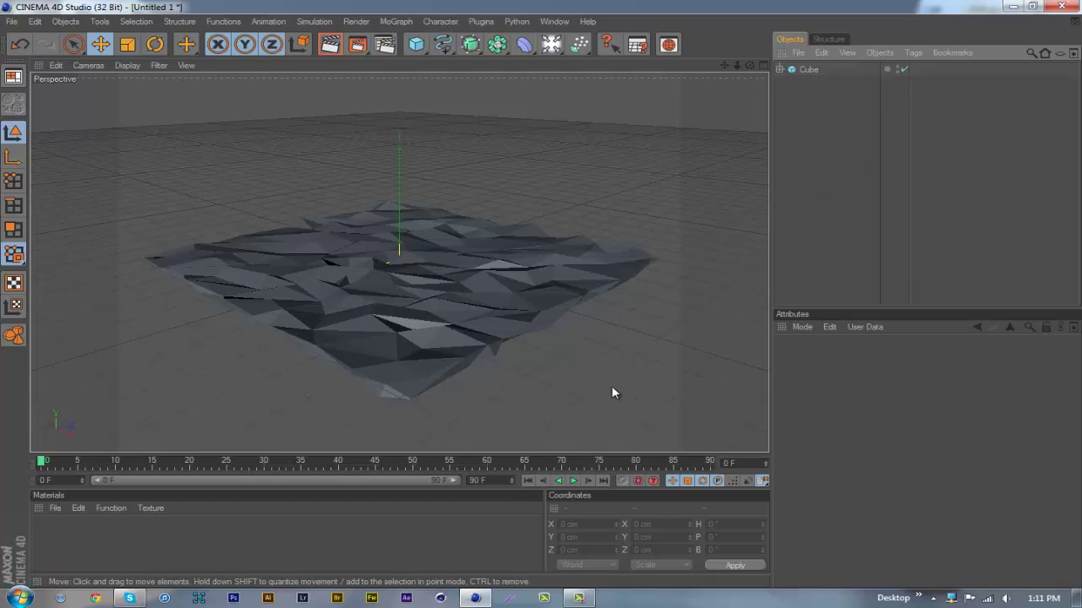
# Step: Create a new material Mat, turn off Specular, and load a Gradient as its colour texture
pyautogui.doubleClick(65, 540)
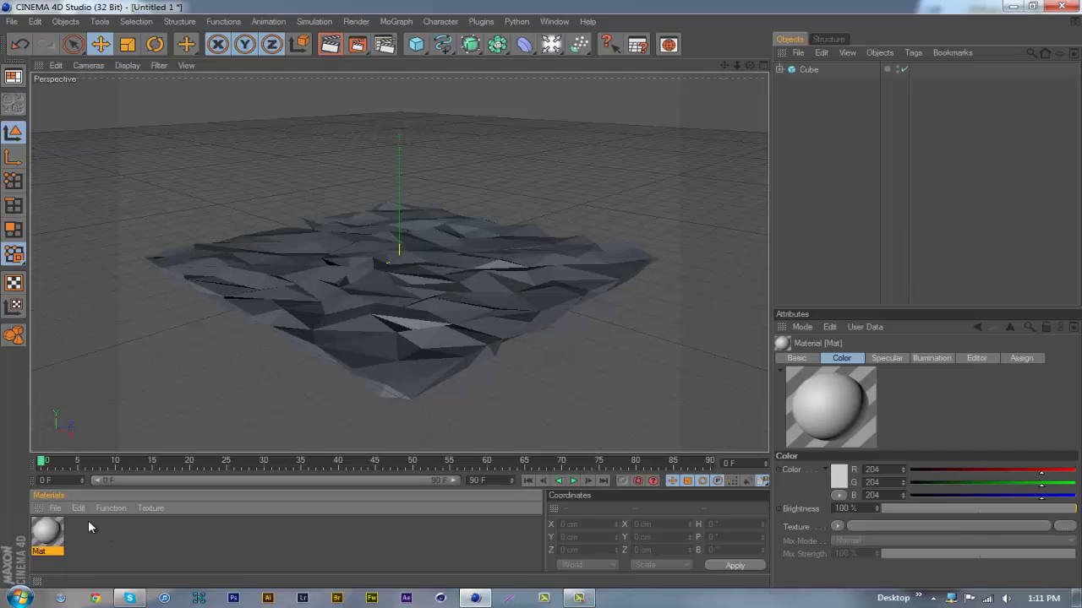
pyautogui.doubleClick(48, 538)
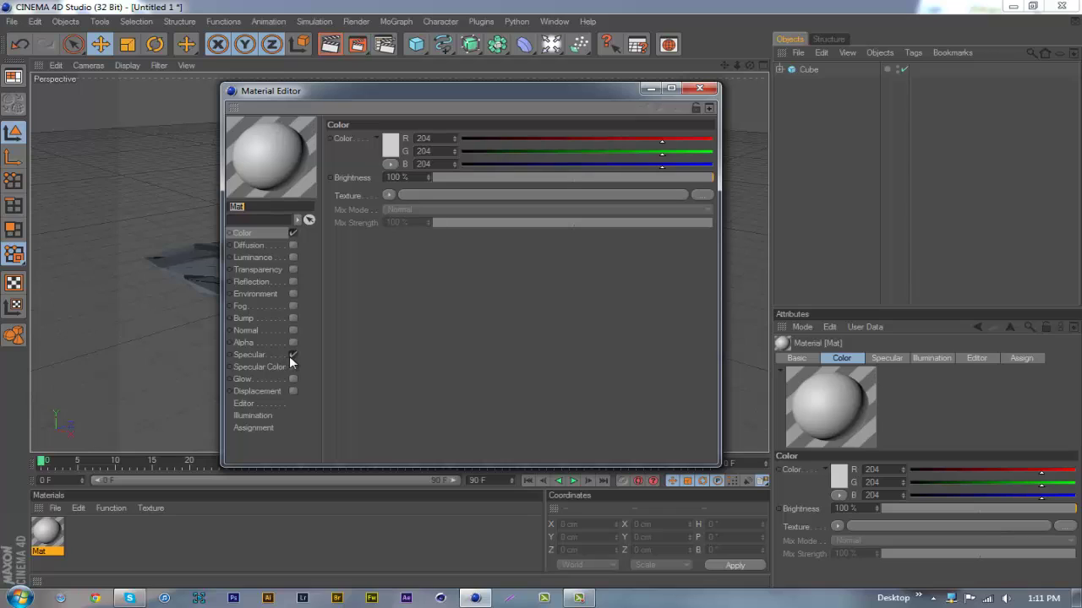
pyautogui.click(292, 355)
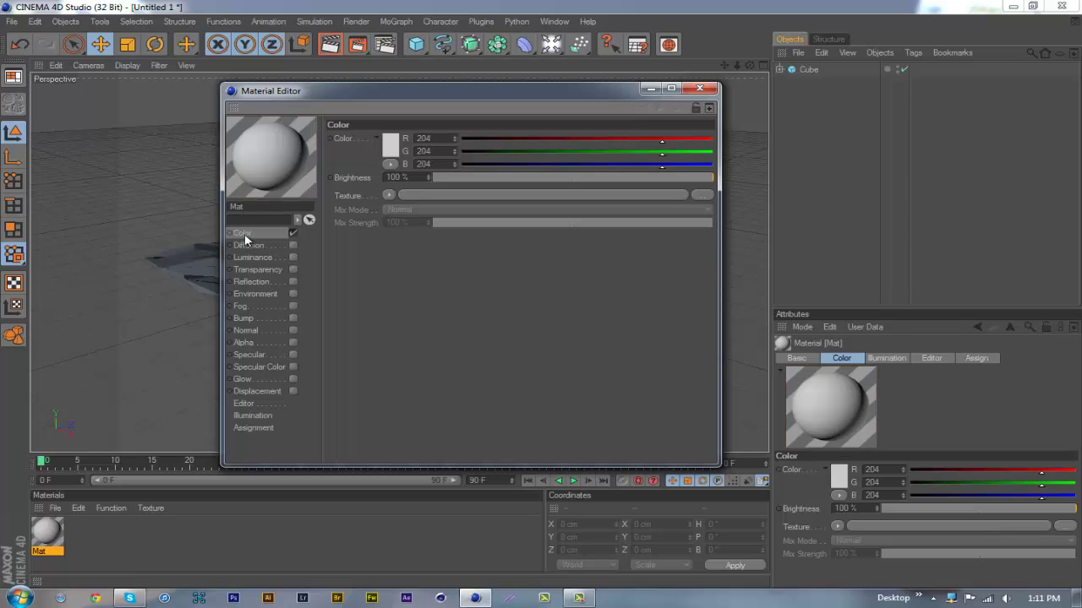
pyautogui.click(389, 195)
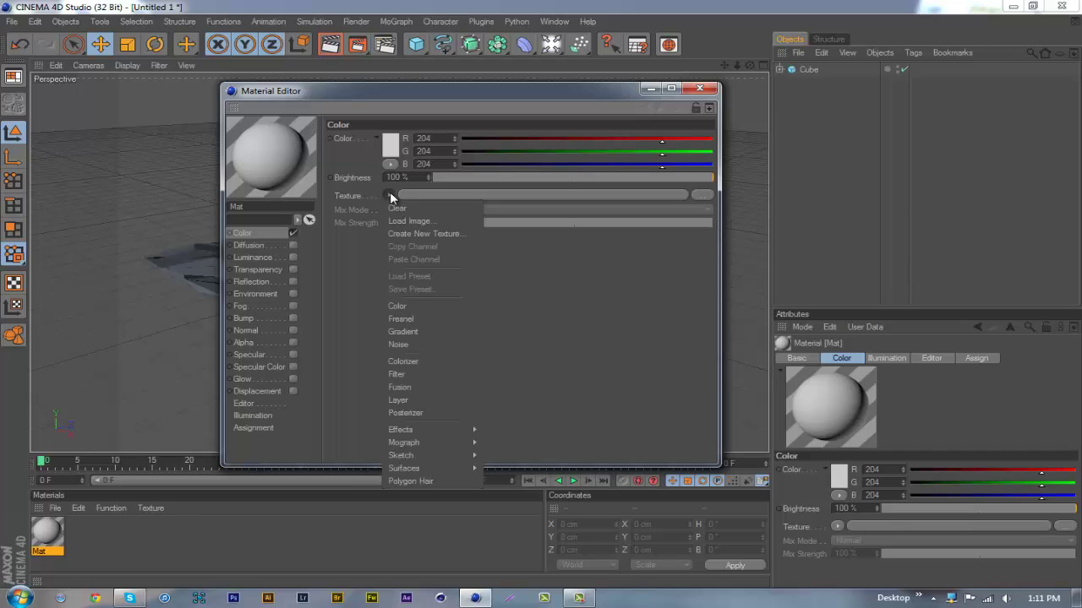
pyautogui.click(432, 332)
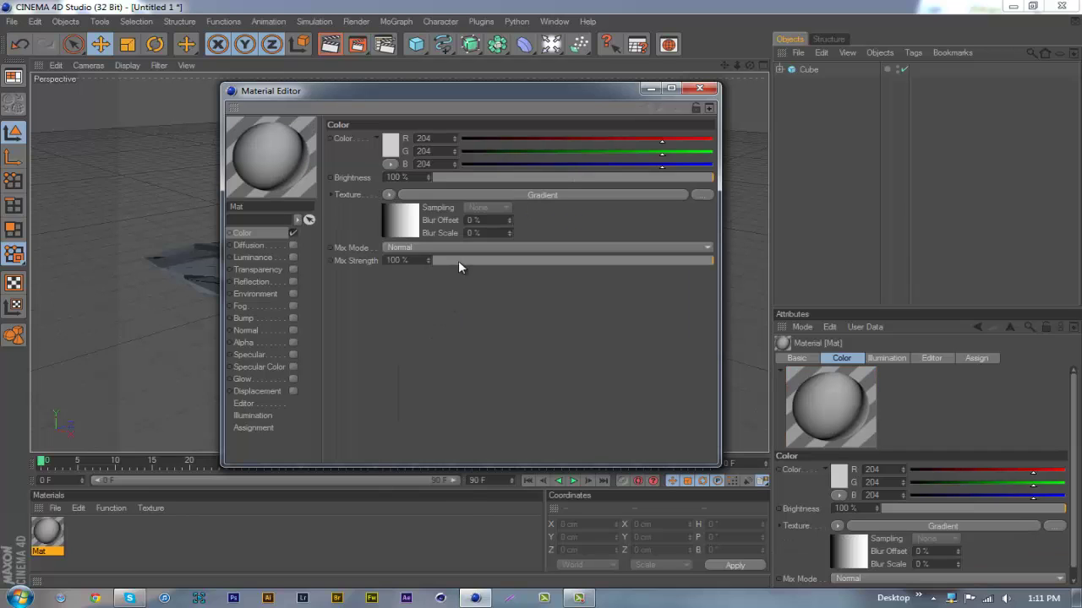
pyautogui.click(390, 221)
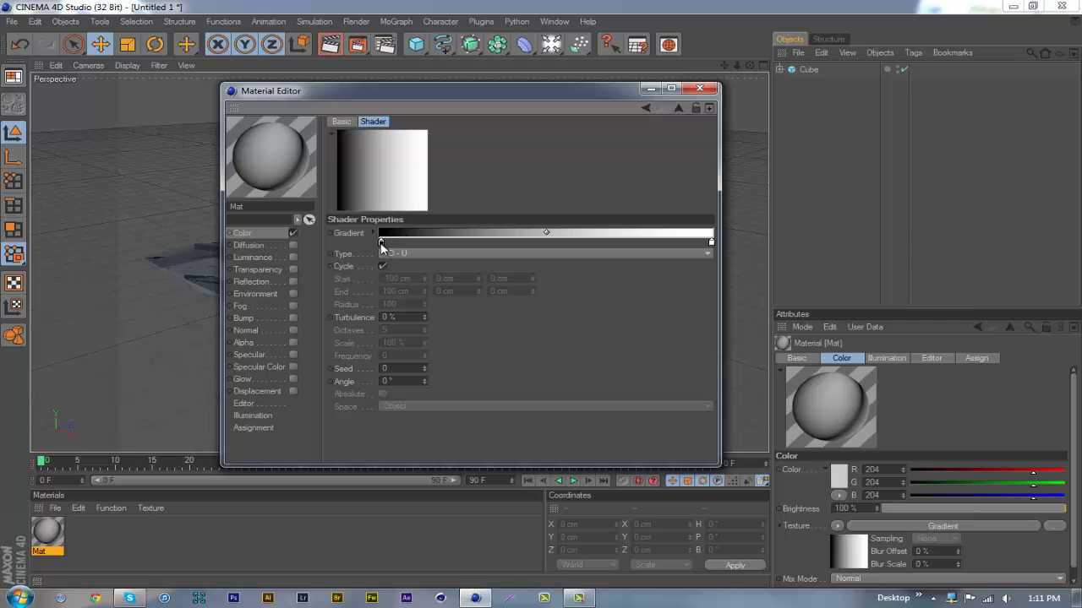
# Step: Set the gradient's left stop to bright cyan and its right stop to teal
pyautogui.click(381, 243)
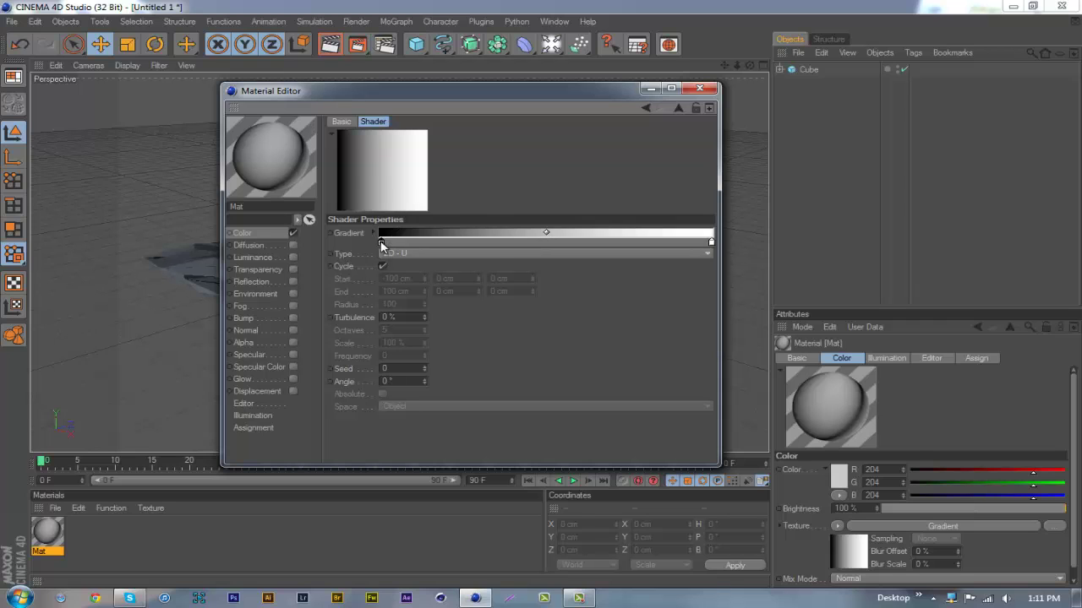
pyautogui.doubleClick(381, 243)
pyautogui.moveTo(362, 189); pyautogui.dragTo(416, 199)
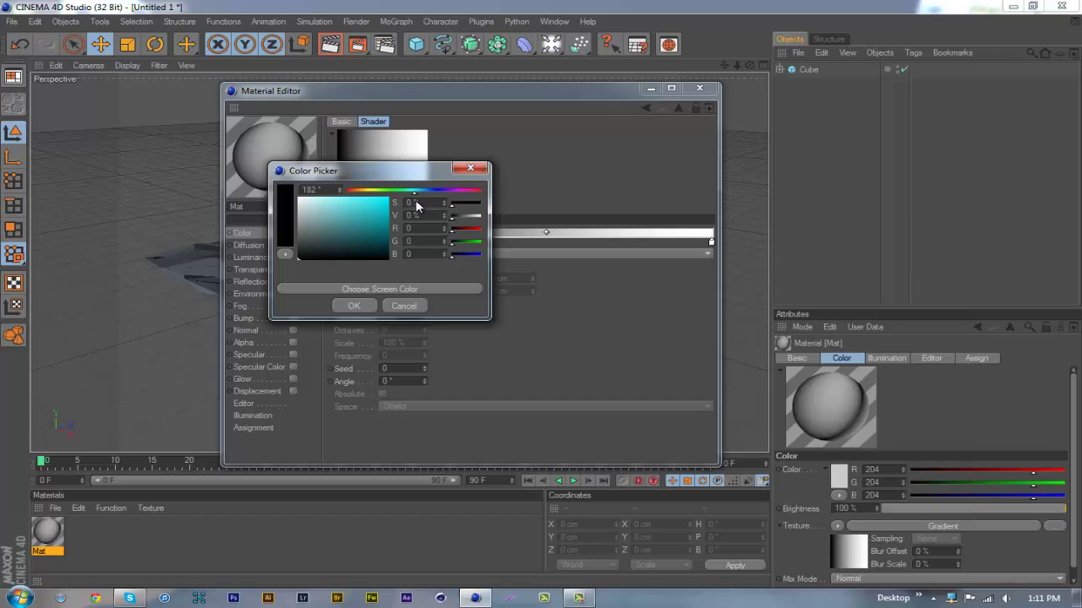
pyautogui.moveTo(391, 217); pyautogui.dragTo(406, 205)
pyautogui.click(354, 306)
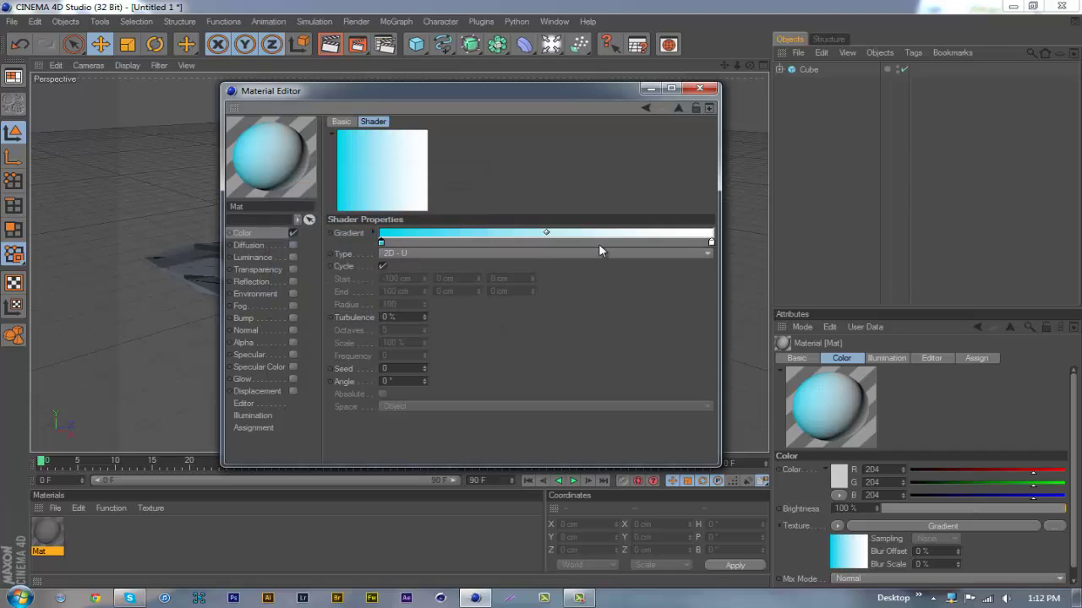
pyautogui.doubleClick(714, 244)
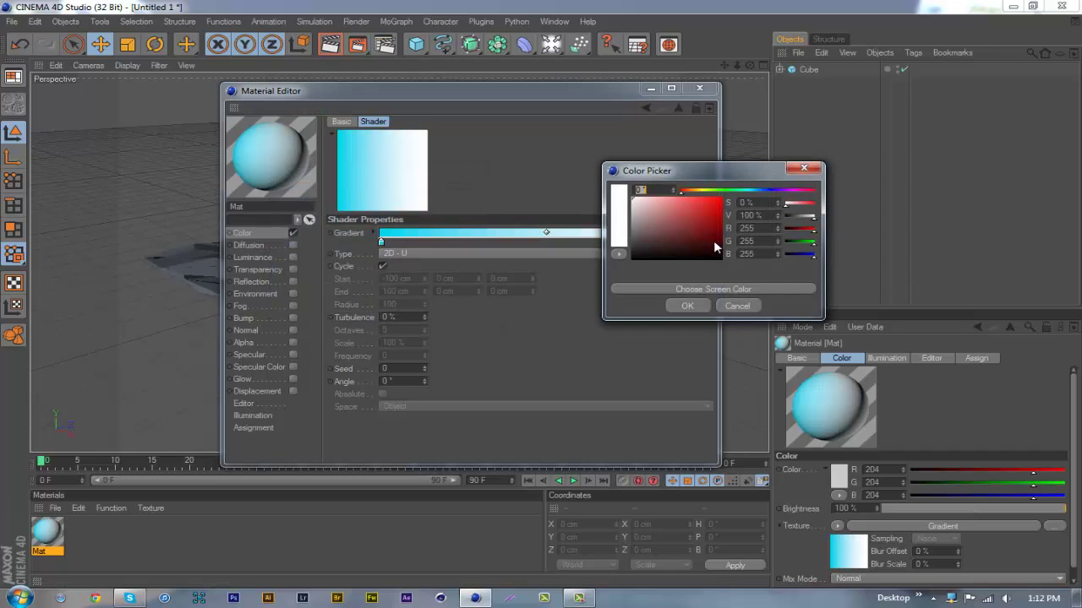
pyautogui.moveTo(707, 195); pyautogui.dragTo(723, 215)
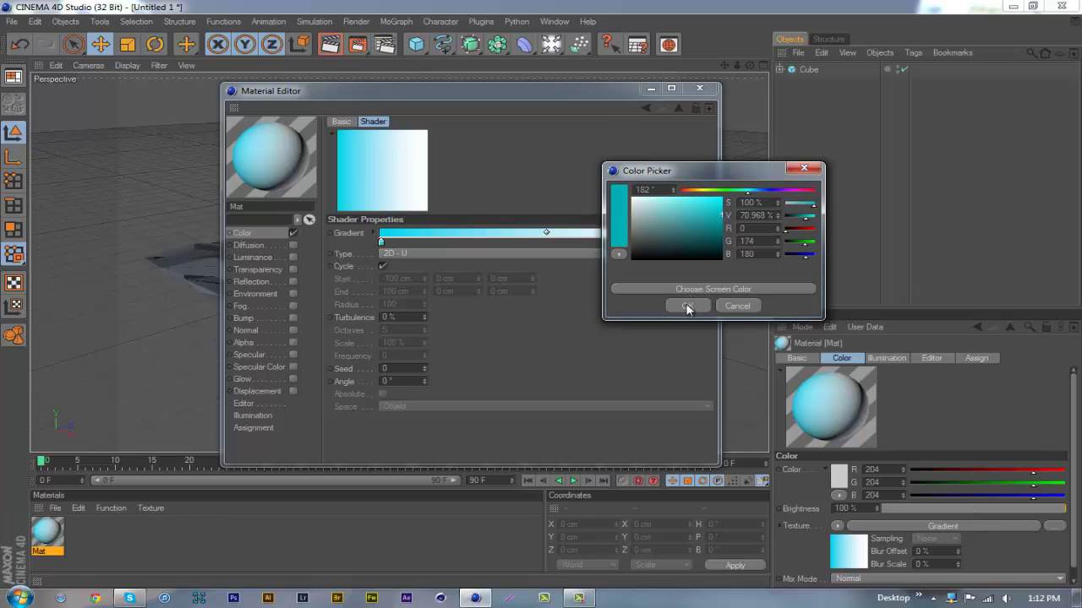
pyautogui.click(687, 306)
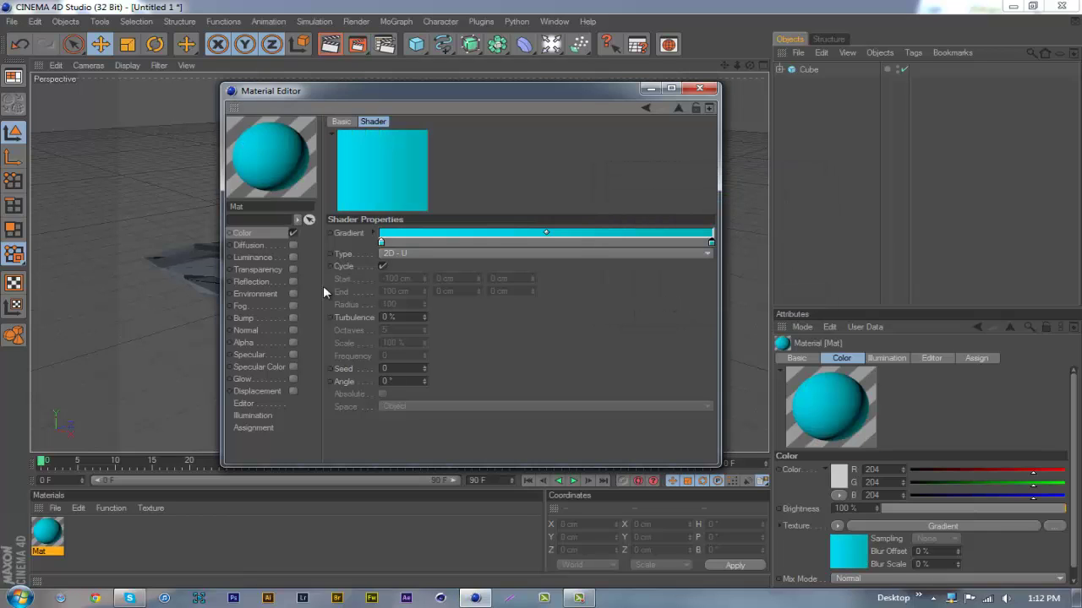
# Step: Enable Reflection on Mat with a brightness of 10 %
pyautogui.click(292, 281)
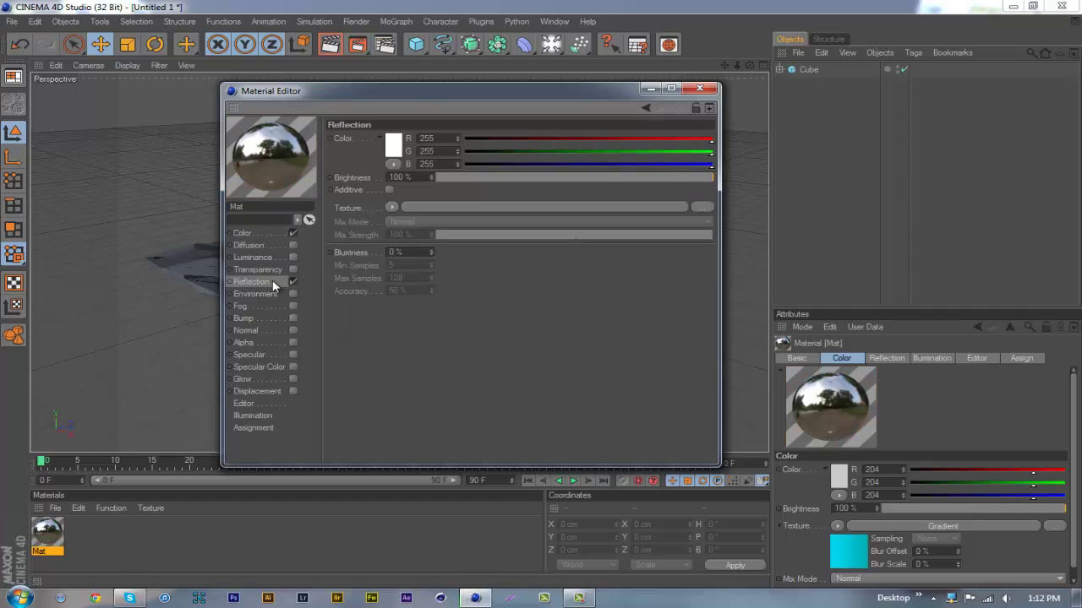
pyautogui.doubleClick(414, 179)
pyautogui.write('10')
pyautogui.press('Return')
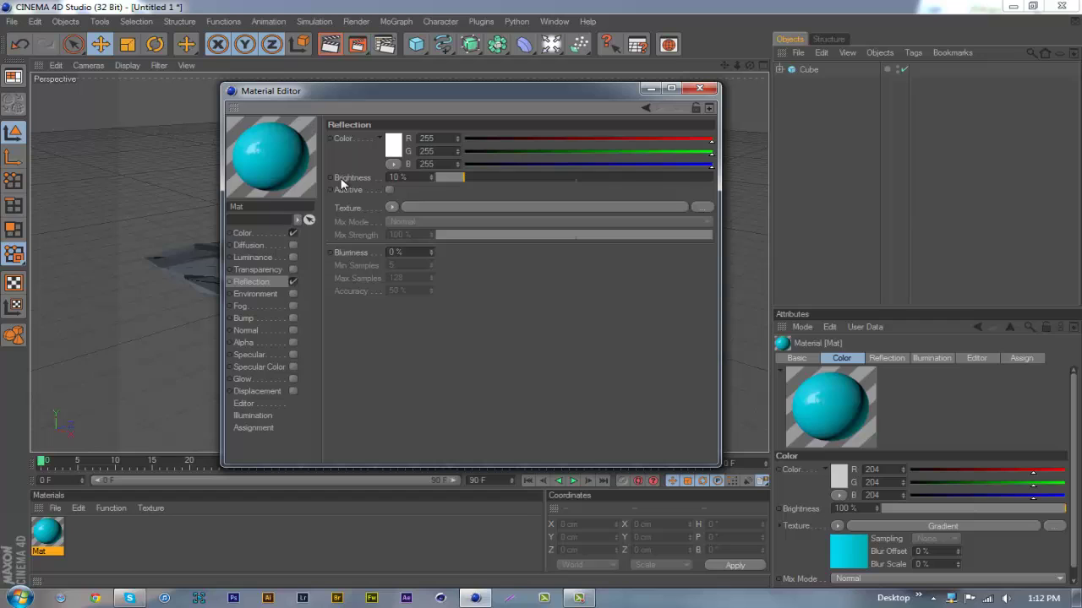
# Step: Enable Transparency on Mat with a brightness of 82 %
pyautogui.click(272, 269)
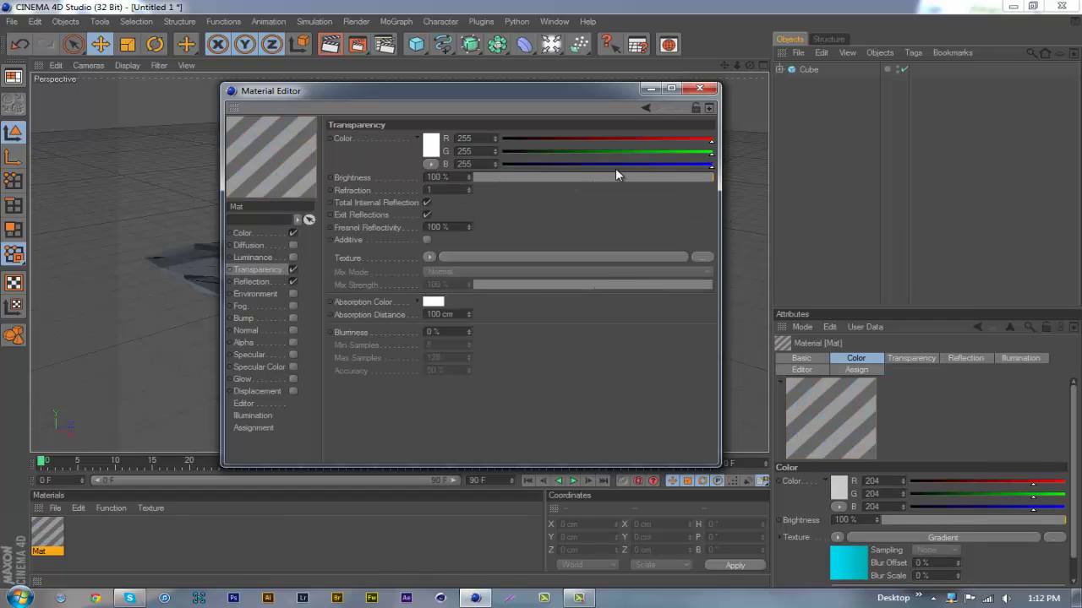
pyautogui.moveTo(616, 176); pyautogui.dragTo(654, 178)
pyautogui.click(671, 176)
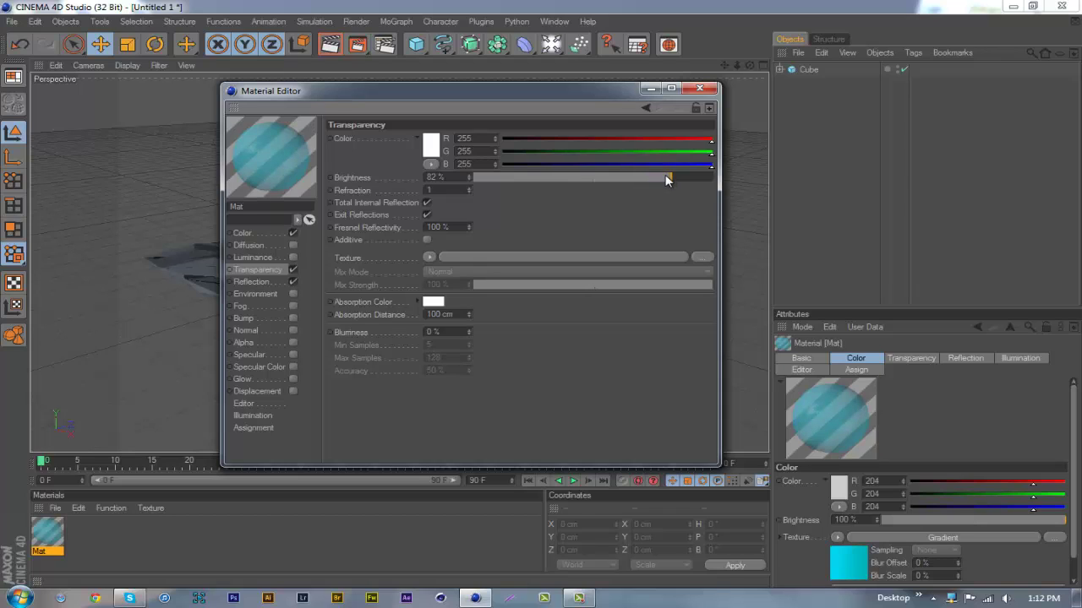
pyautogui.click(443, 176)
# Step: Apply Mat to the Cube and render the active view to preview the cyan surface
pyautogui.click(700, 88)
pyautogui.moveTo(52, 554); pyautogui.dragTo(807, 75)
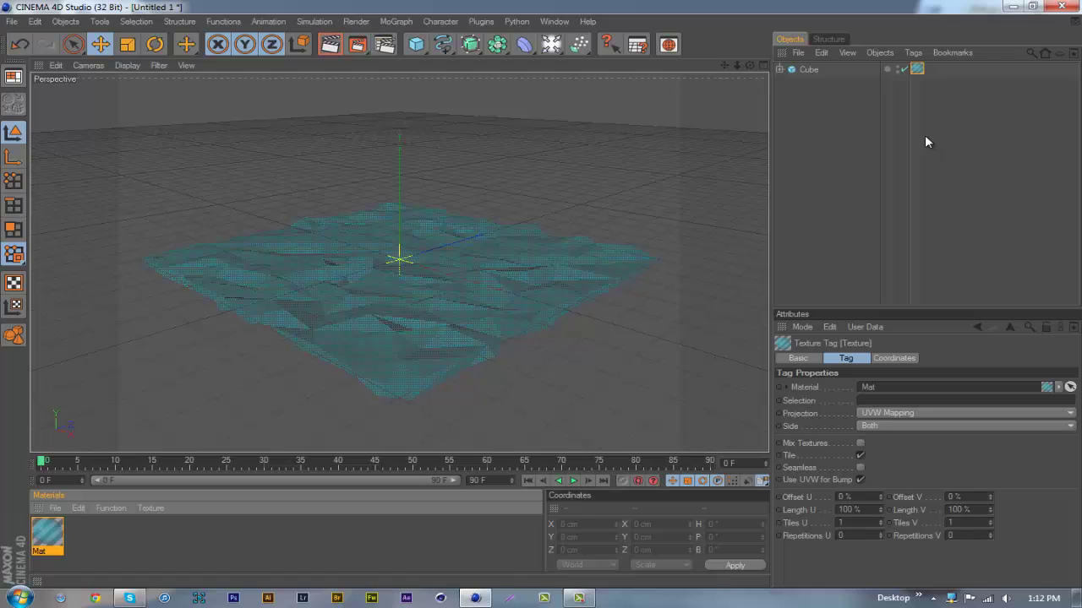
pyautogui.click(968, 161)
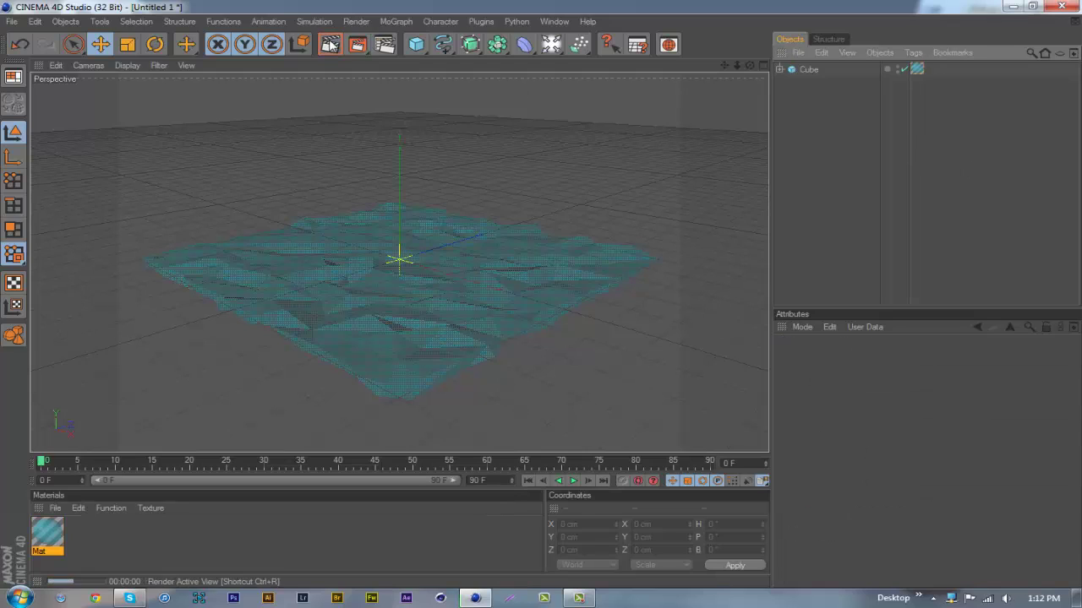
pyautogui.click(330, 44)
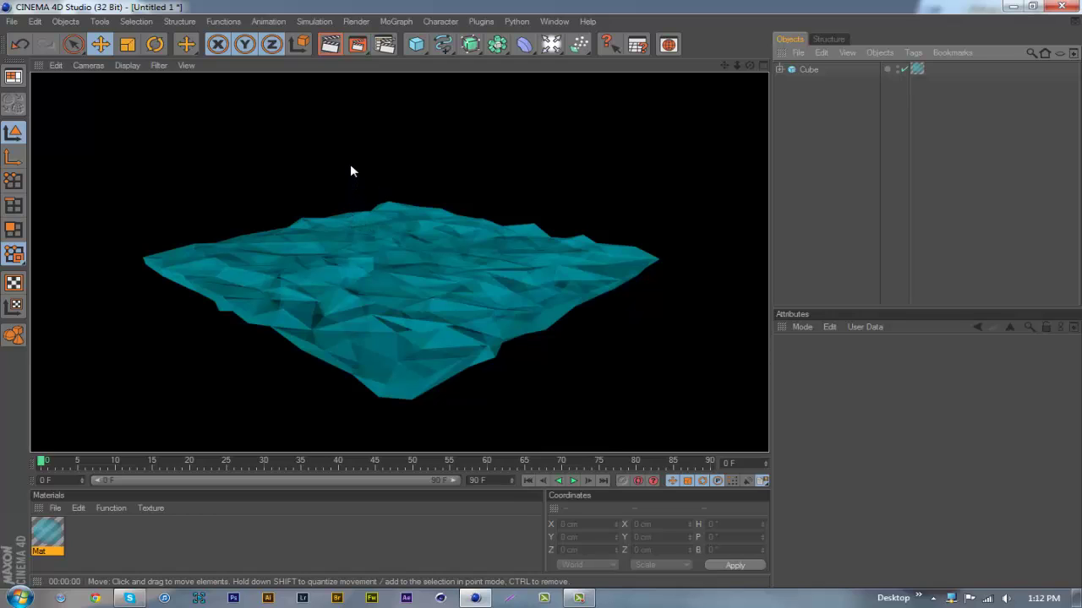
# Step: Raise Mat's transparency brightness to 90 % and re-render the view
pyautogui.click(422, 160)
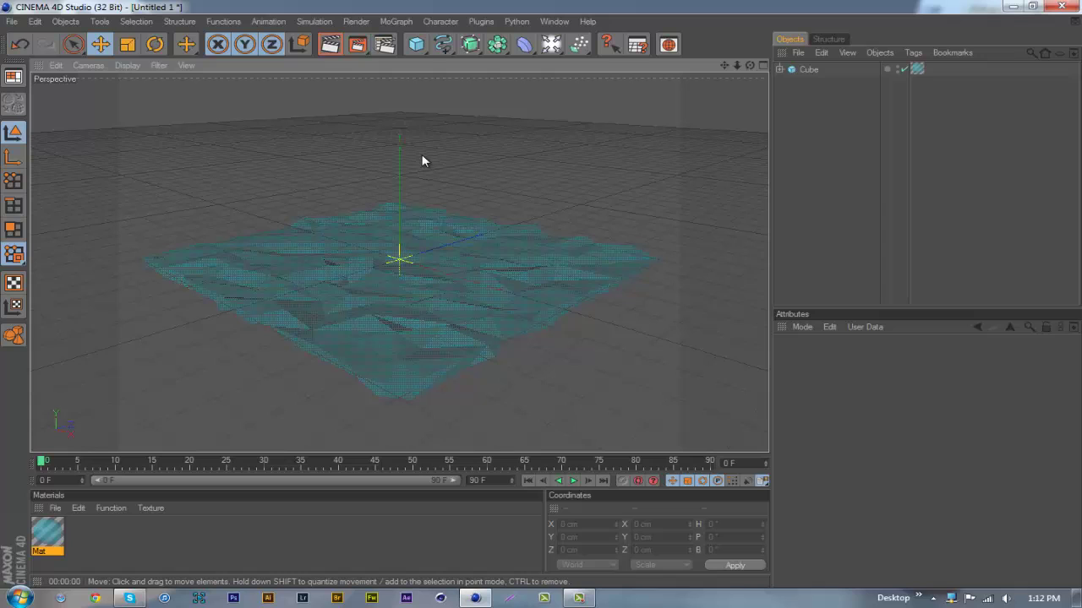
pyautogui.doubleClick(47, 532)
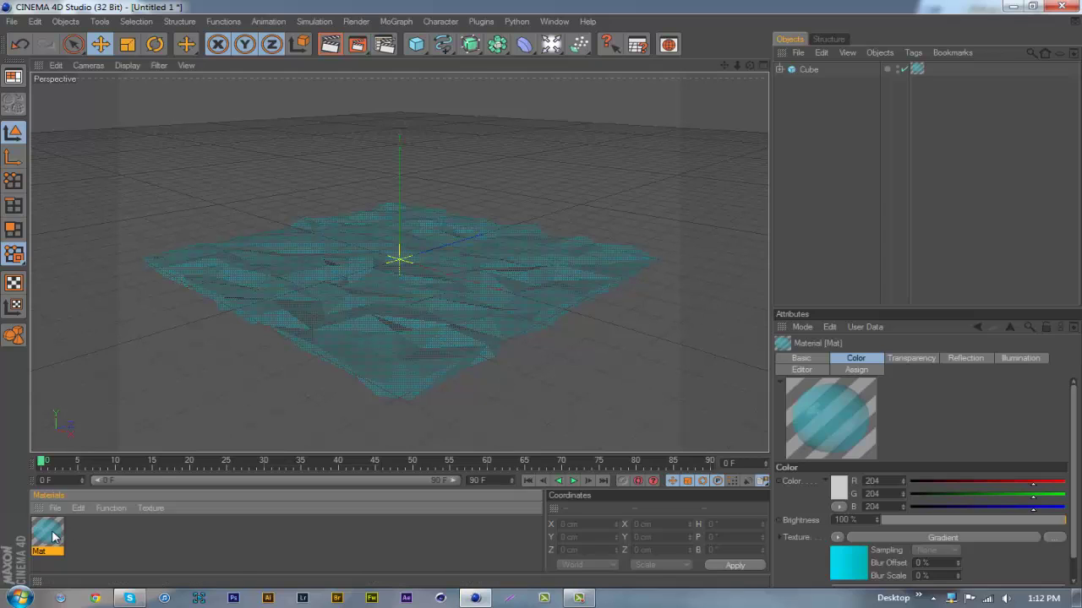
pyautogui.click(272, 269)
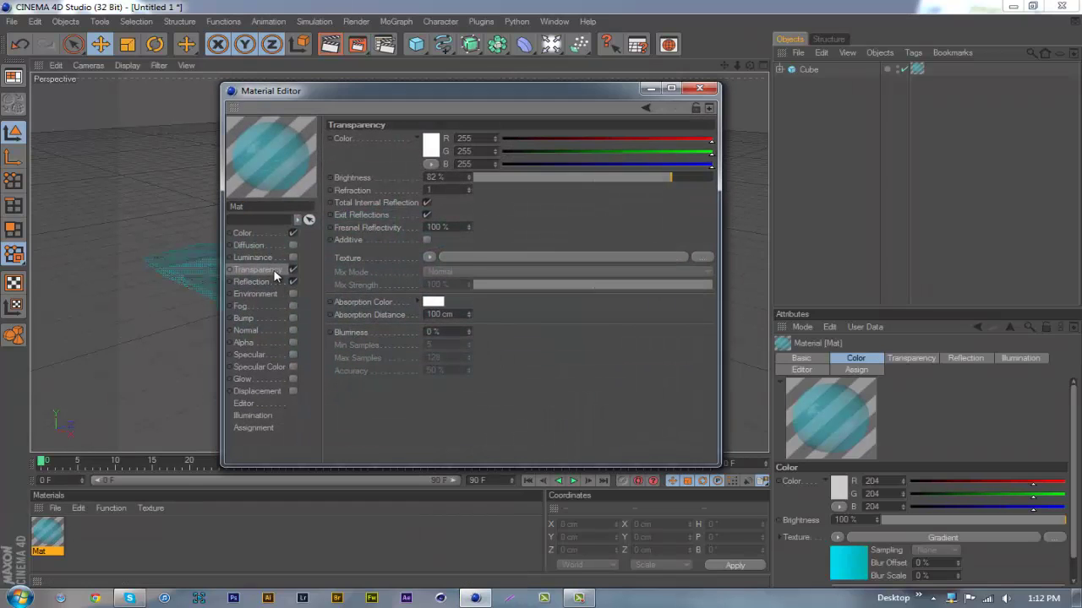
pyautogui.moveTo(679, 181); pyautogui.dragTo(691, 181)
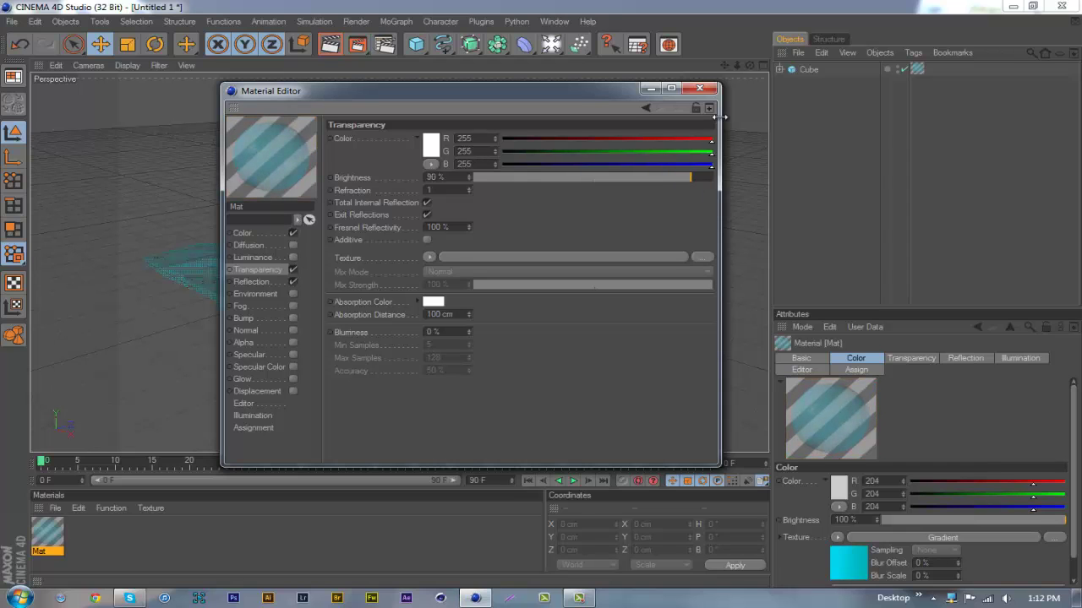
pyautogui.click(699, 87)
pyautogui.click(338, 42)
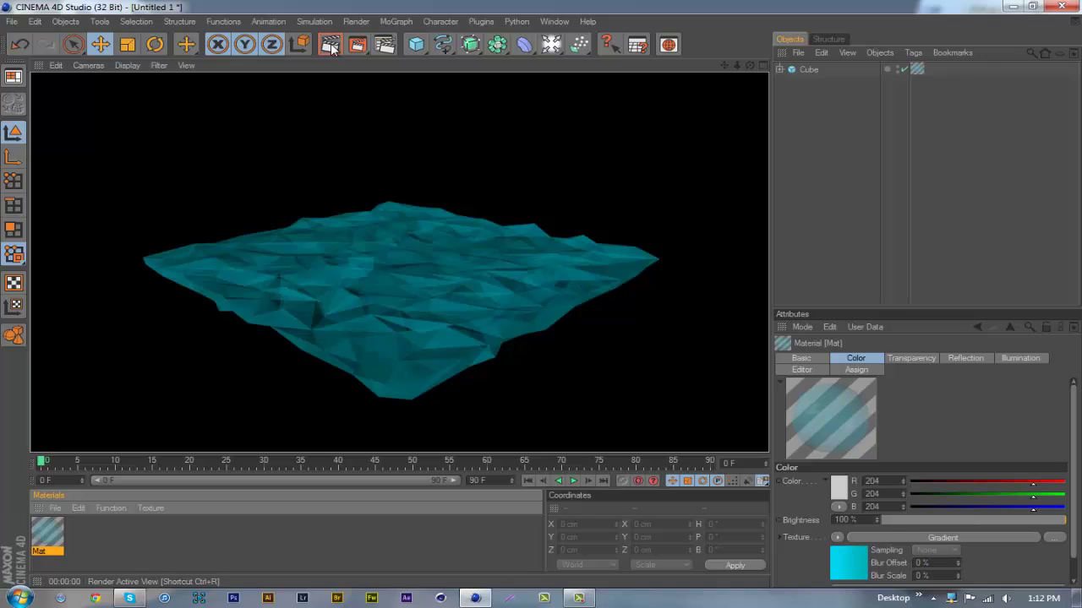
pyautogui.click(611, 176)
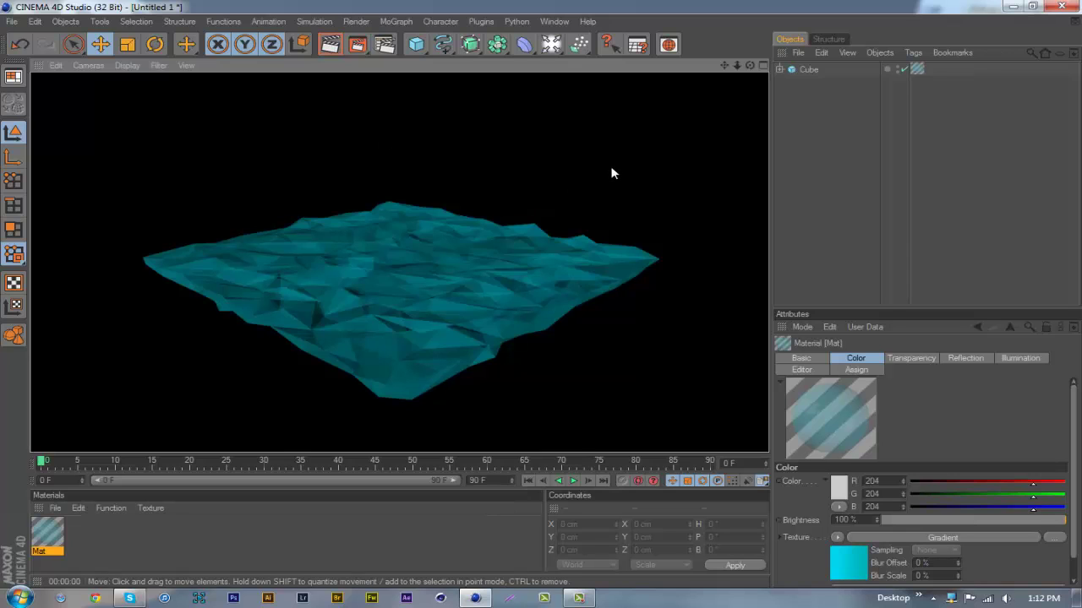